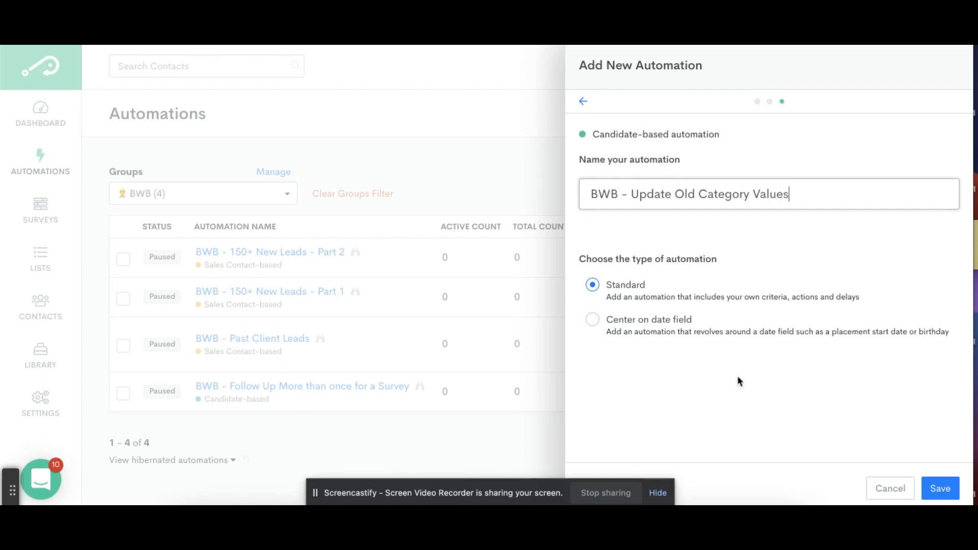
Save the new automation and create an Always Updated enrollment list named "BWB - Old Category Values"
{"action": "left_click", "coordinate": [937, 488]}
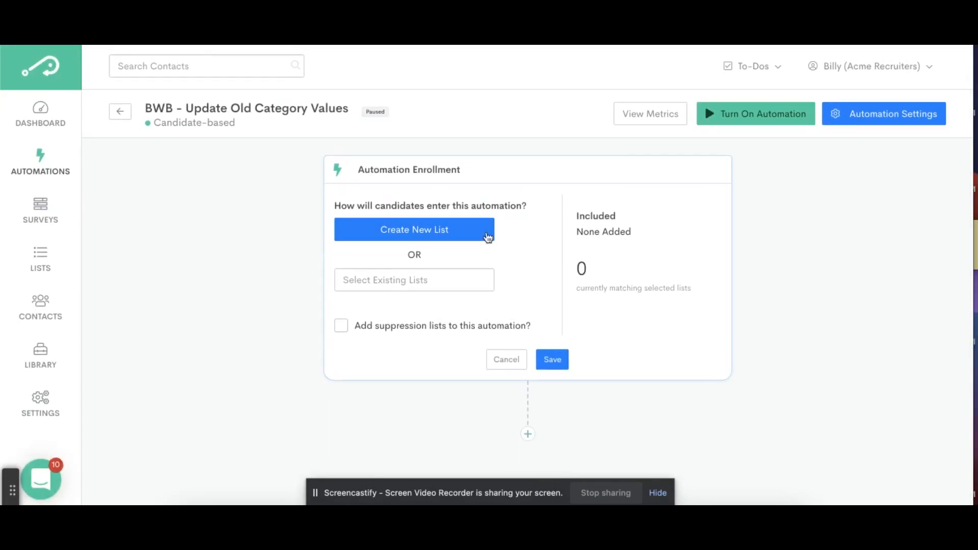
{"action": "left_click", "coordinate": [450, 232]}
{"action": "left_click", "coordinate": [518, 172]}
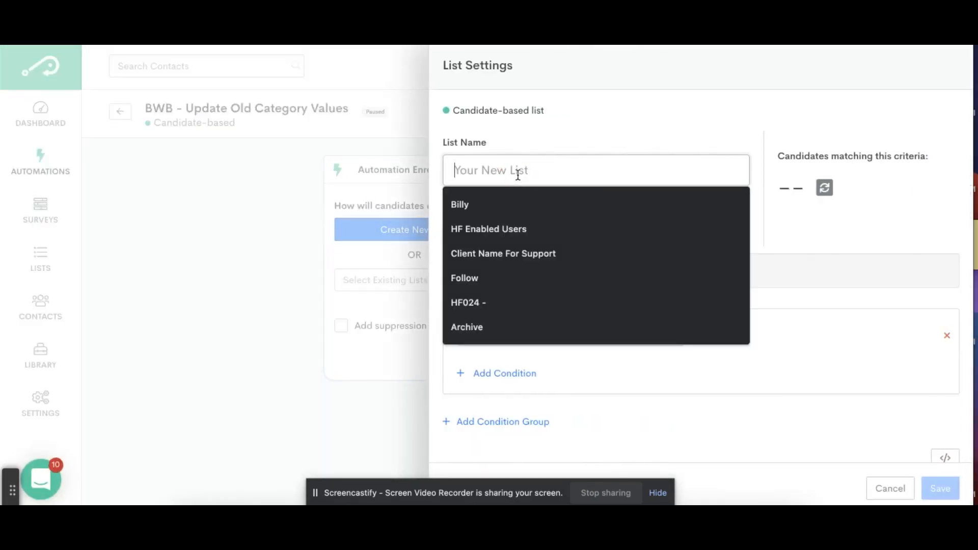
{"action": "type", "text": "BWB - Old Category Values"}
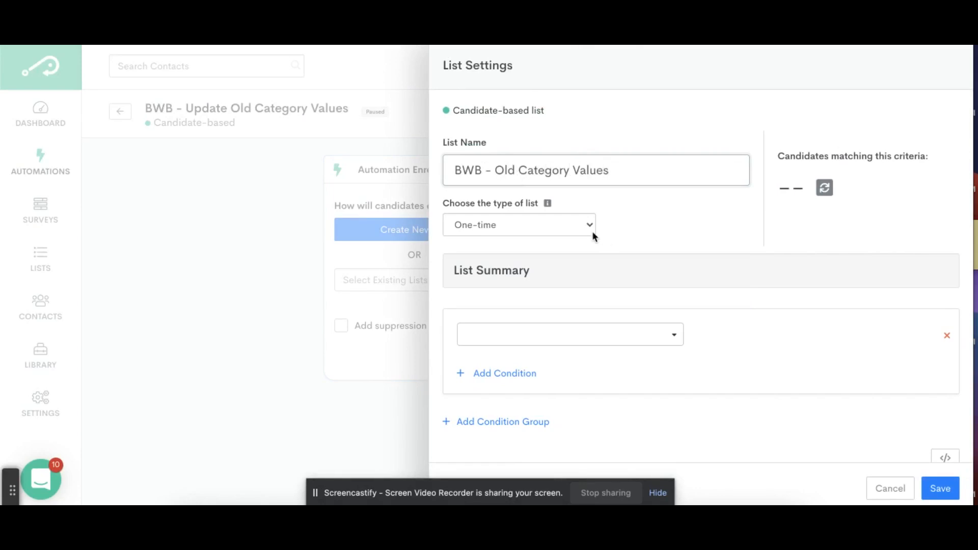
{"action": "left_click", "coordinate": [503, 233]}
{"action": "left_click", "coordinate": [502, 240]}
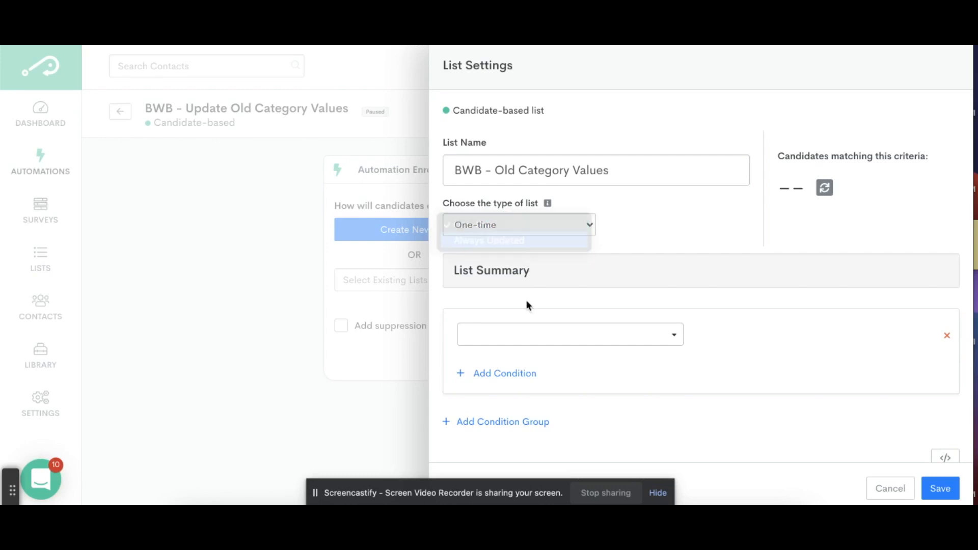
Add a list condition on the candidate Category field with the operator Is
{"action": "left_click", "coordinate": [527, 334]}
{"action": "type", "text": "category"}
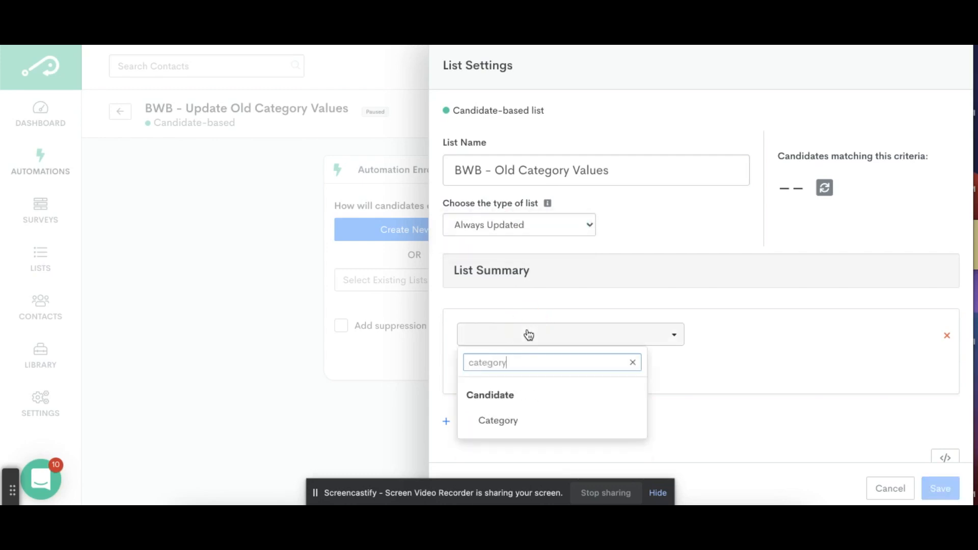
{"action": "left_click", "coordinate": [535, 427]}
{"action": "left_click", "coordinate": [699, 338]}
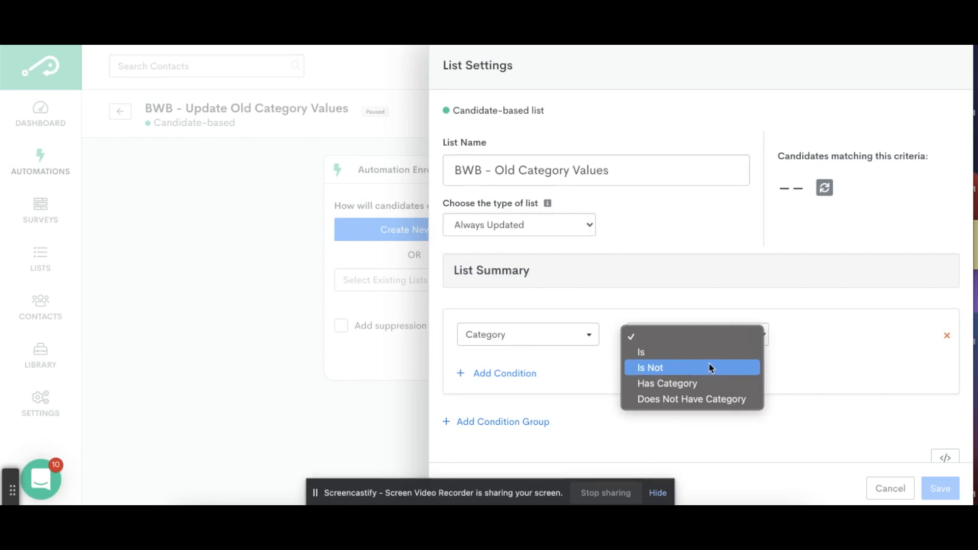
{"action": "left_click", "coordinate": [689, 353]}
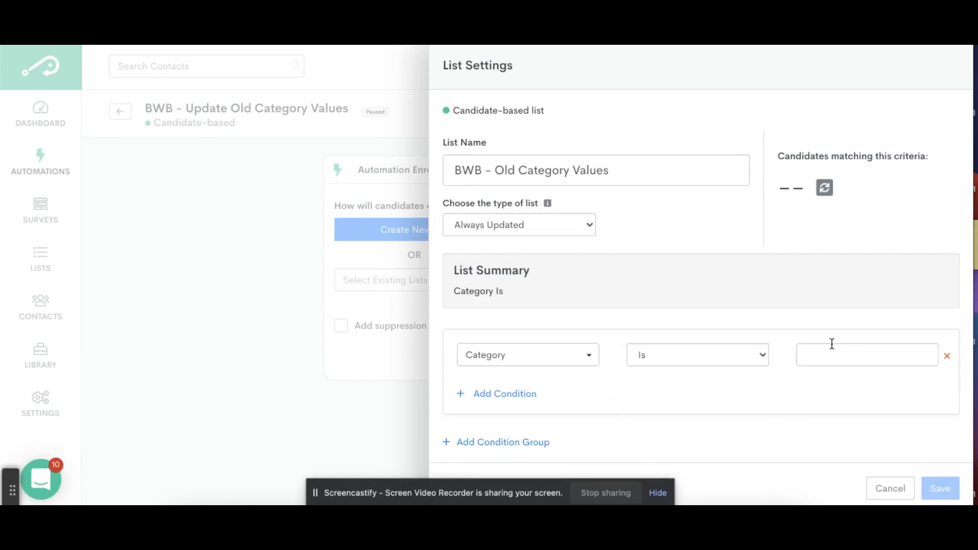
Browse the available category values and add Assemblers to the Category condition
{"action": "left_click", "coordinate": [832, 352]}
{"action": "scroll", "coordinate": [841, 431], "scroll_direction": "down", "scroll_amount": 5}
{"action": "scroll", "coordinate": [764, 431], "scroll_direction": "down", "scroll_amount": 2}
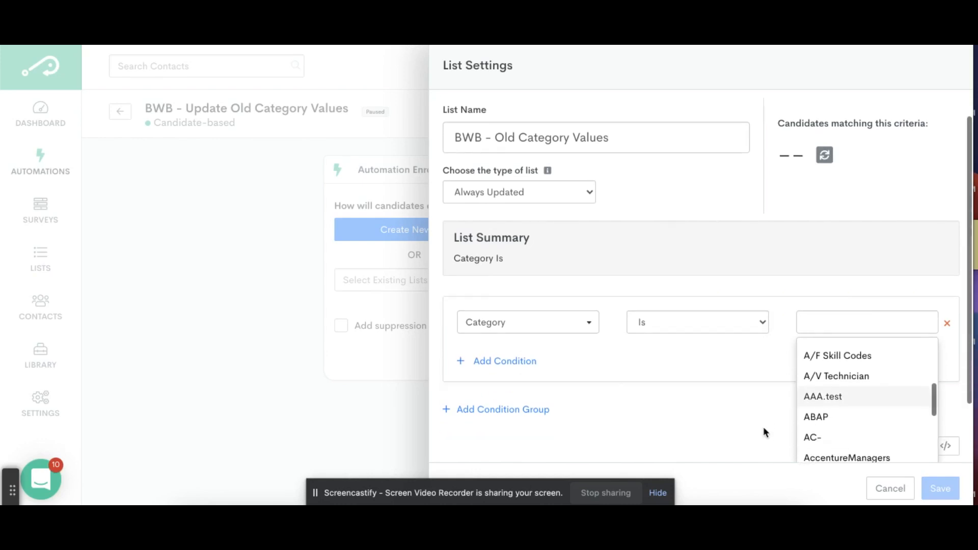
{"action": "scroll", "coordinate": [854, 382], "scroll_direction": "down", "scroll_amount": 2}
{"action": "scroll", "coordinate": [857, 384], "scroll_direction": "up", "scroll_amount": 1}
{"action": "scroll", "coordinate": [857, 383], "scroll_direction": "up", "scroll_amount": 2}
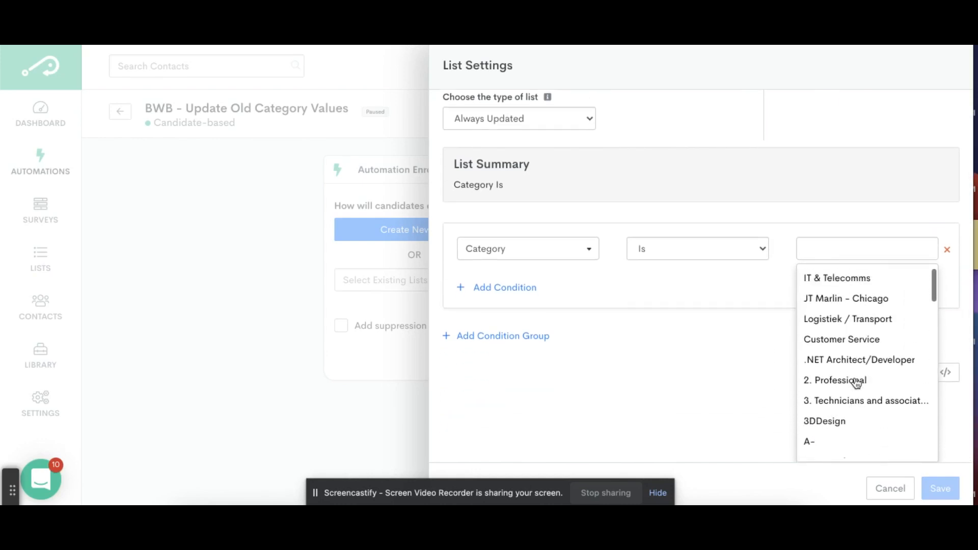
{"action": "type", "text": "as"}
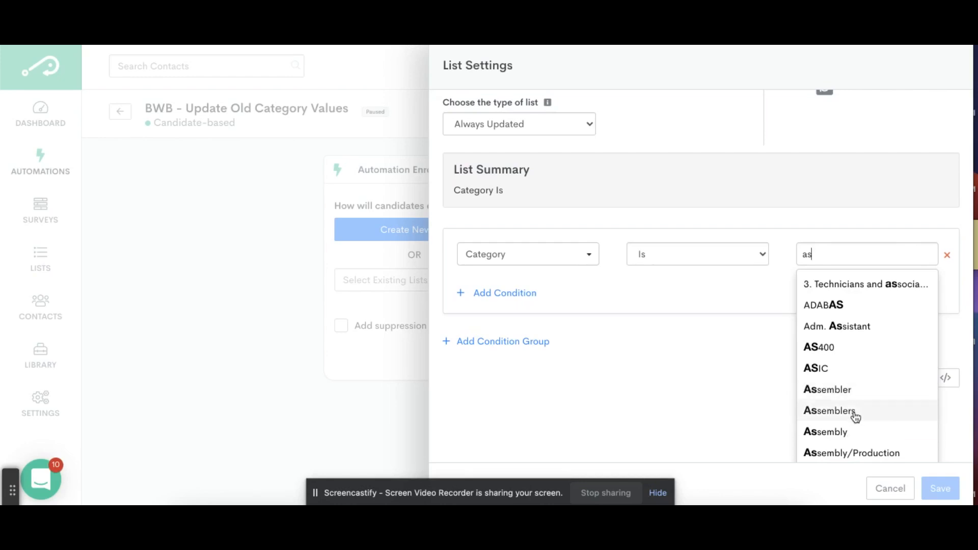
{"action": "scroll", "coordinate": [859, 438], "scroll_direction": "down", "scroll_amount": 2}
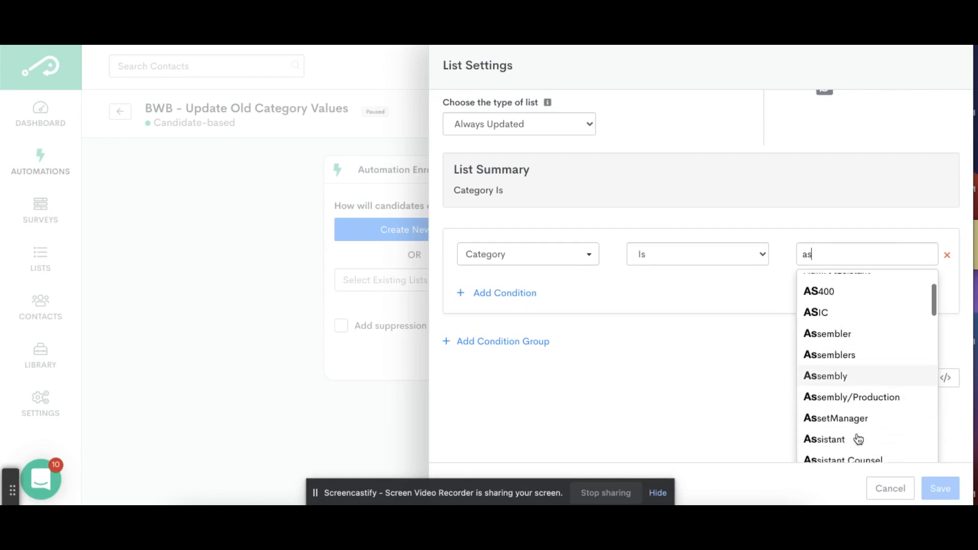
{"action": "scroll", "coordinate": [851, 388], "scroll_direction": "up", "scroll_amount": 1}
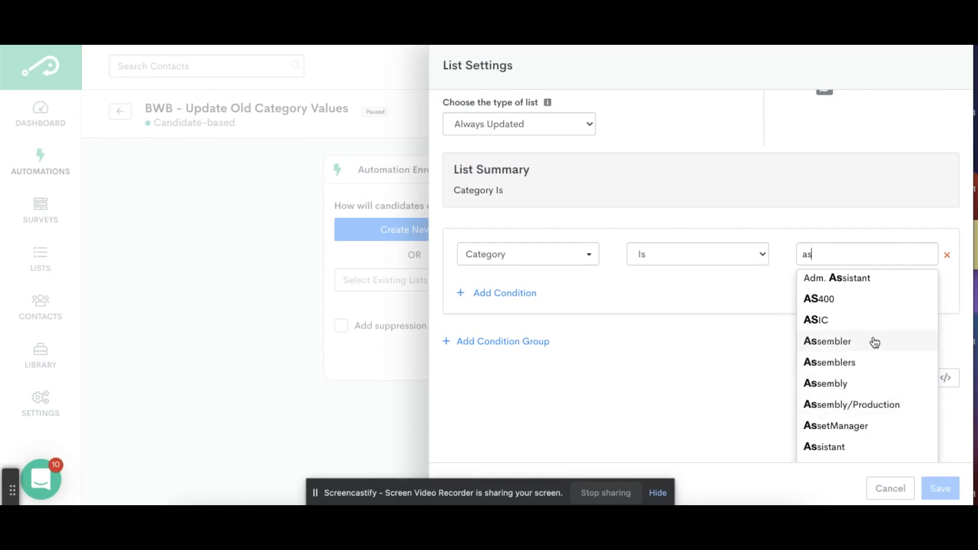
{"action": "left_click", "coordinate": [856, 363]}
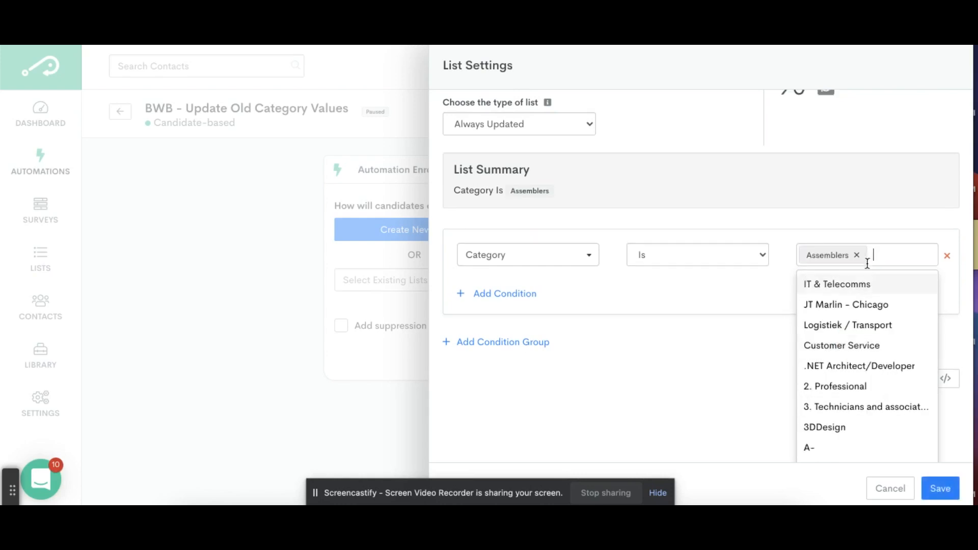
Add Assembly/Production and Assembly to the Category condition, and save the list and the automation enrollment
{"action": "type", "text": "assembl"}
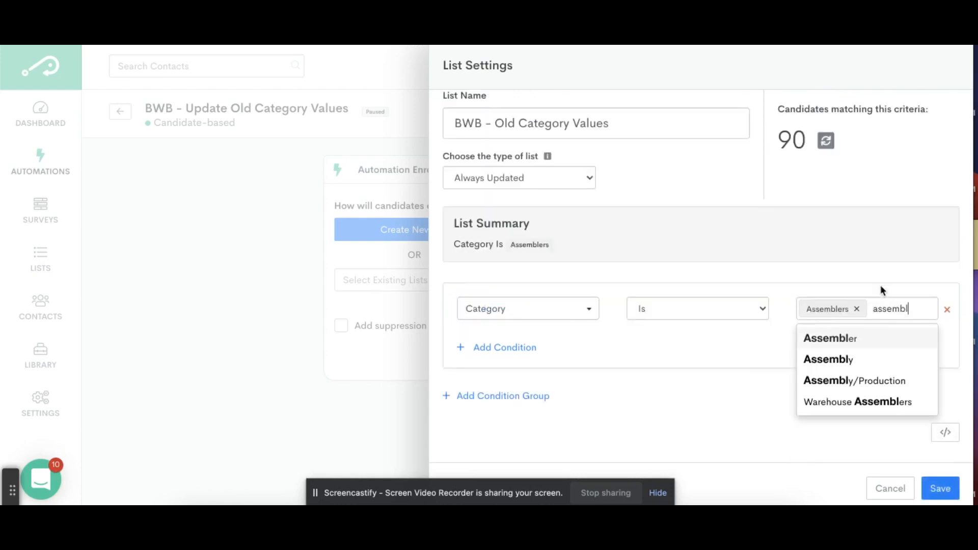
{"action": "left_click", "coordinate": [873, 381]}
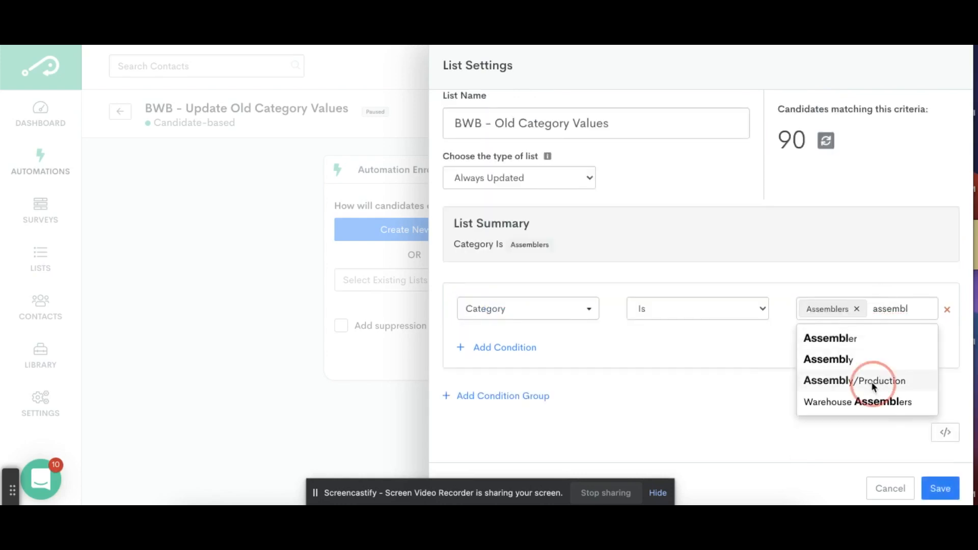
{"action": "type", "text": "assembl"}
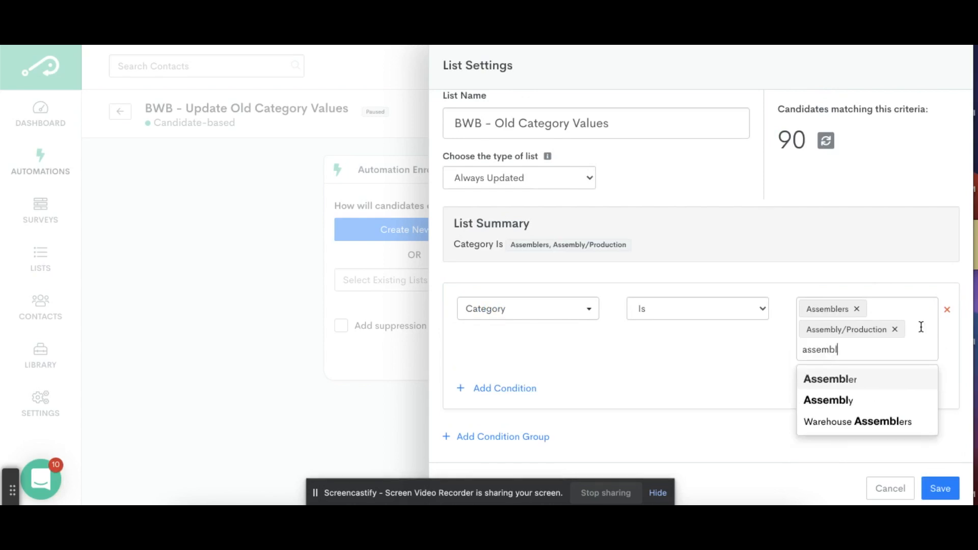
{"action": "left_click", "coordinate": [879, 401]}
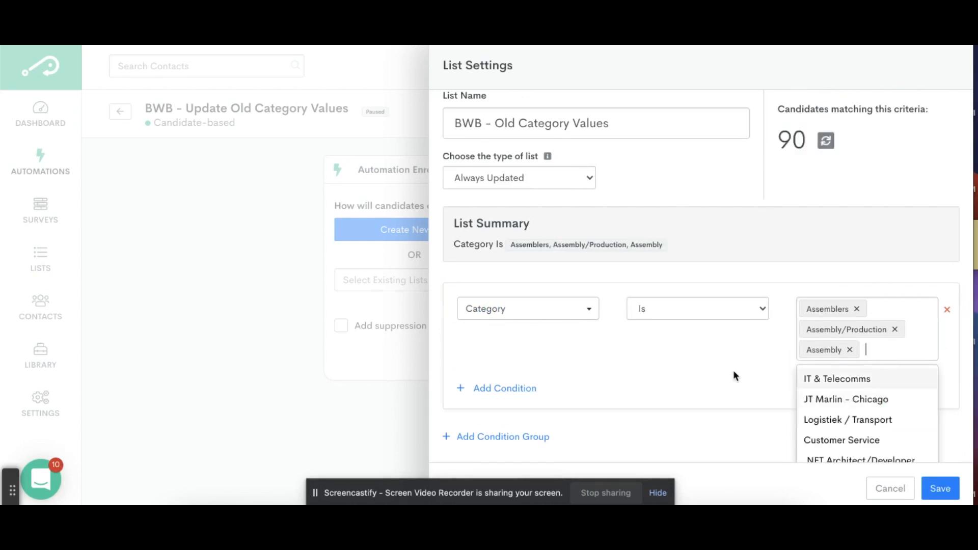
{"action": "left_click", "coordinate": [734, 372]}
{"action": "scroll", "coordinate": [756, 363], "scroll_direction": "up", "scroll_amount": 1}
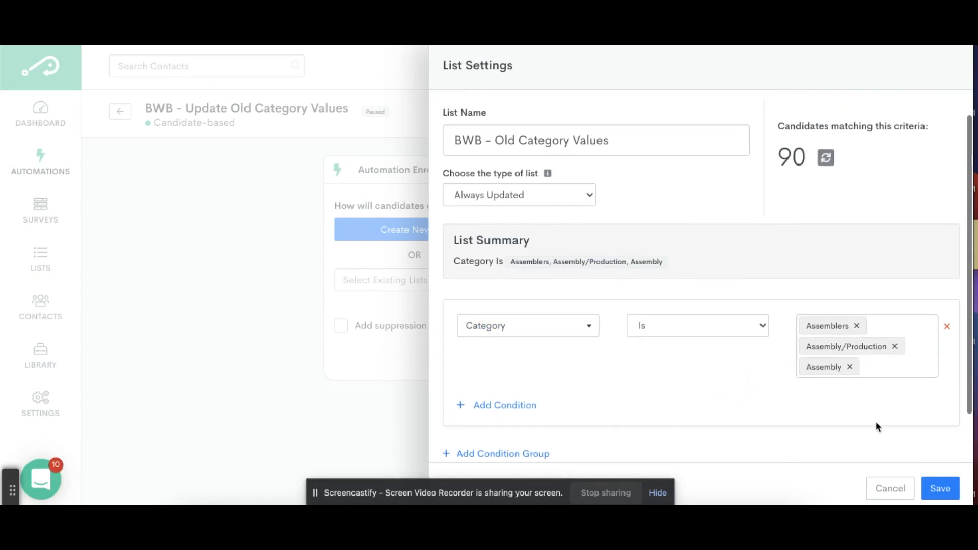
{"action": "left_click", "coordinate": [940, 488]}
{"action": "left_click", "coordinate": [569, 361]}
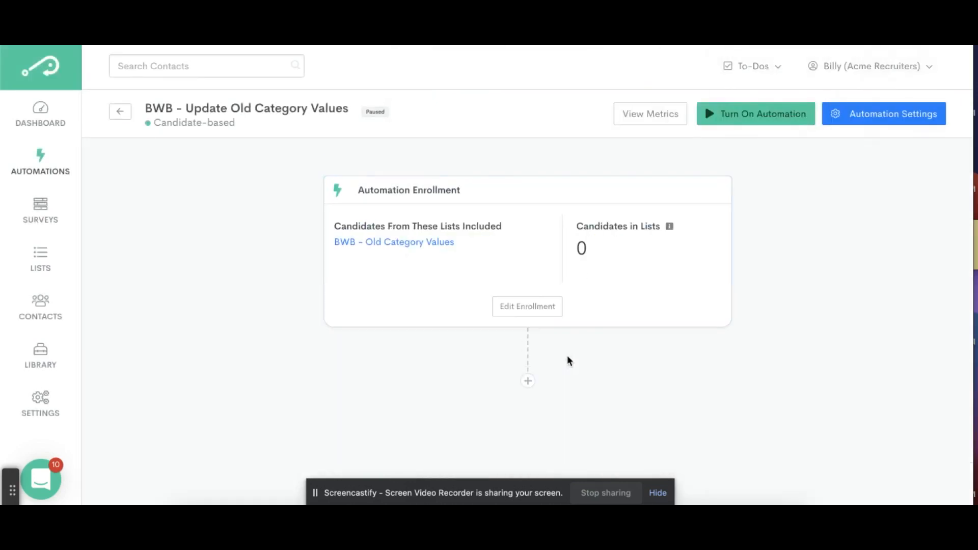
Add an Update Candidate step below the enrollment and choose Candidate Categories as the field to update
{"action": "left_click", "coordinate": [528, 382]}
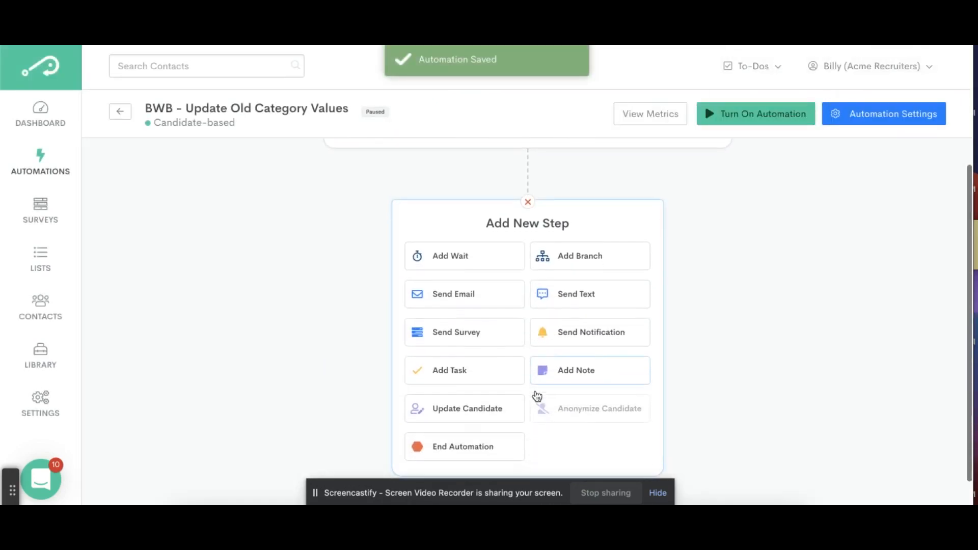
{"action": "left_click", "coordinate": [490, 399]}
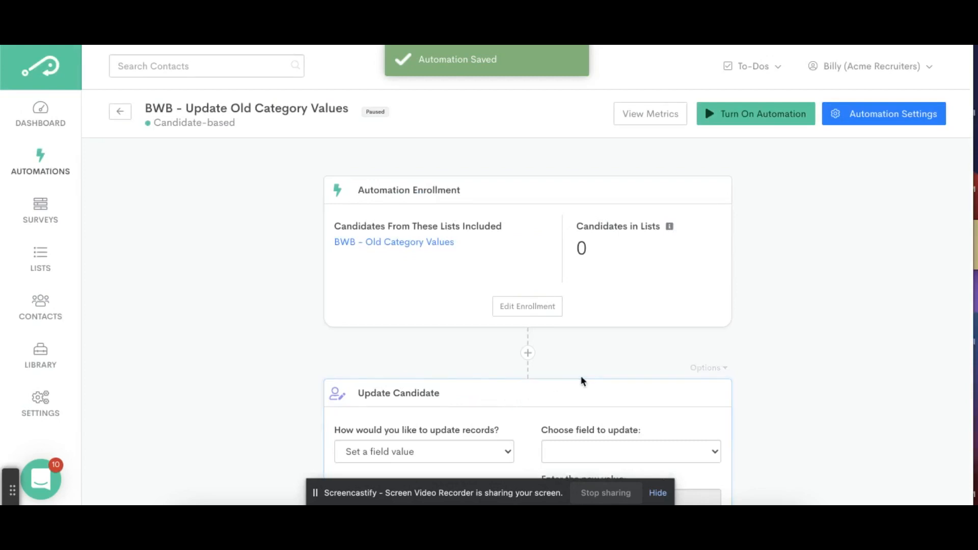
{"action": "scroll", "coordinate": [581, 377], "scroll_direction": "down", "scroll_amount": 3}
{"action": "left_click", "coordinate": [604, 326]}
{"action": "scroll", "coordinate": [605, 336], "scroll_direction": "down", "scroll_amount": 5}
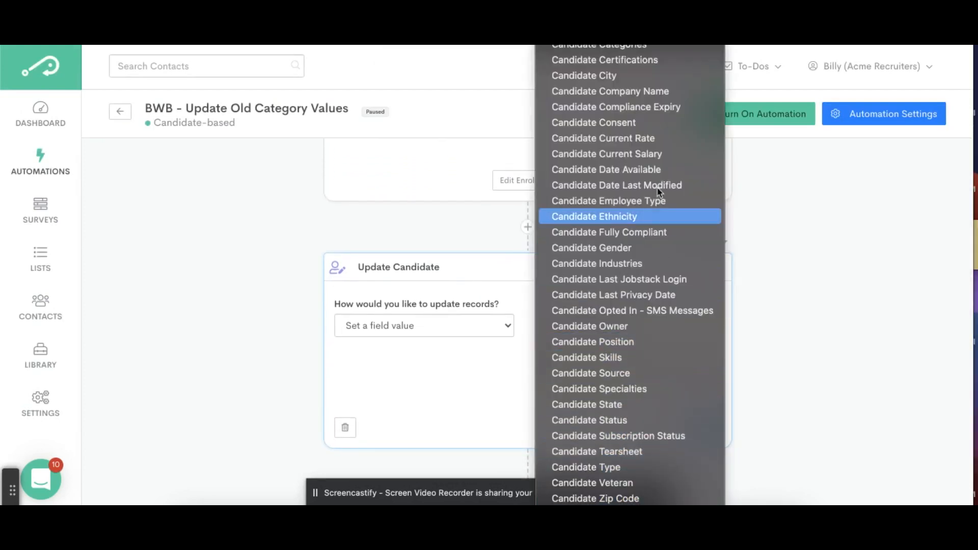
{"action": "left_click", "coordinate": [650, 47]}
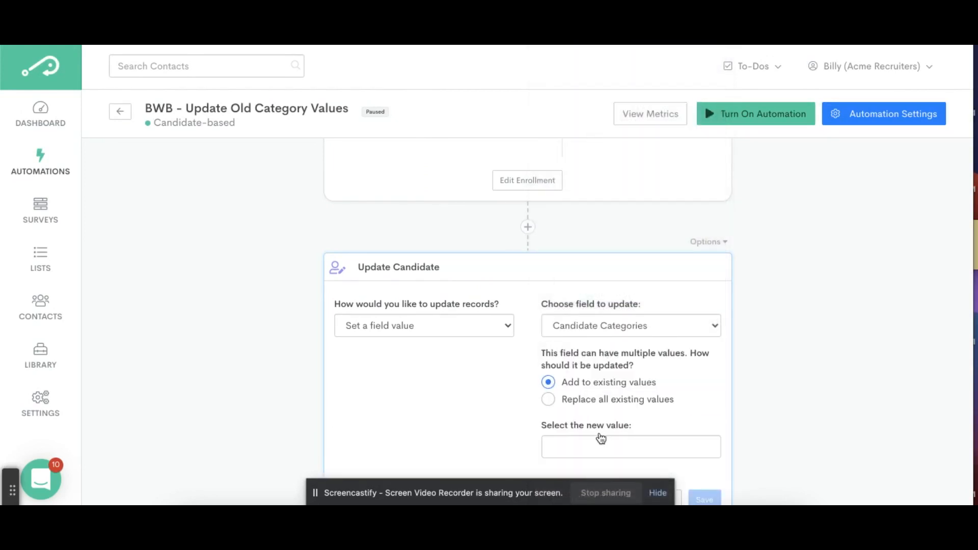
Set the Update Candidate step to clear a field value by removing from existing values
{"action": "scroll", "coordinate": [598, 405], "scroll_direction": "down", "scroll_amount": 3}
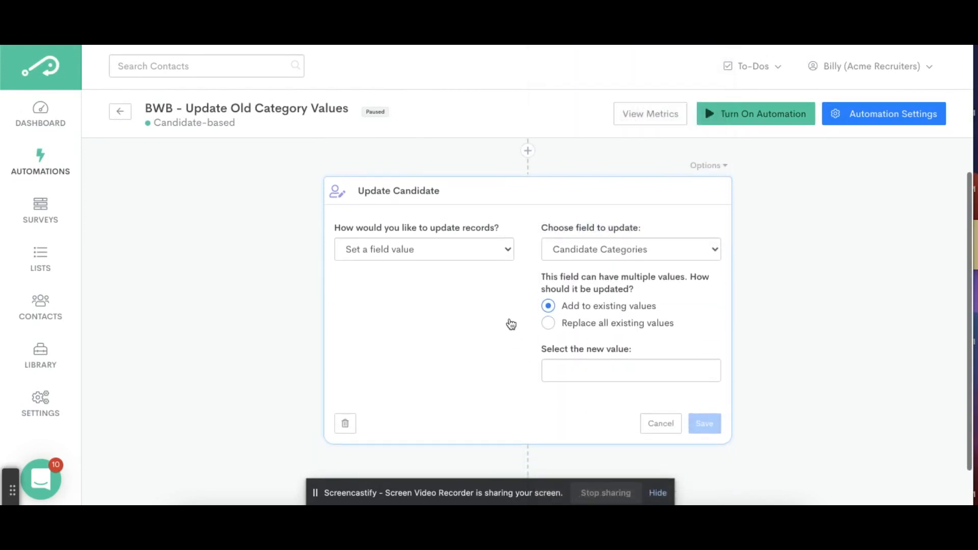
{"action": "left_click", "coordinate": [479, 251]}
{"action": "left_click", "coordinate": [444, 280]}
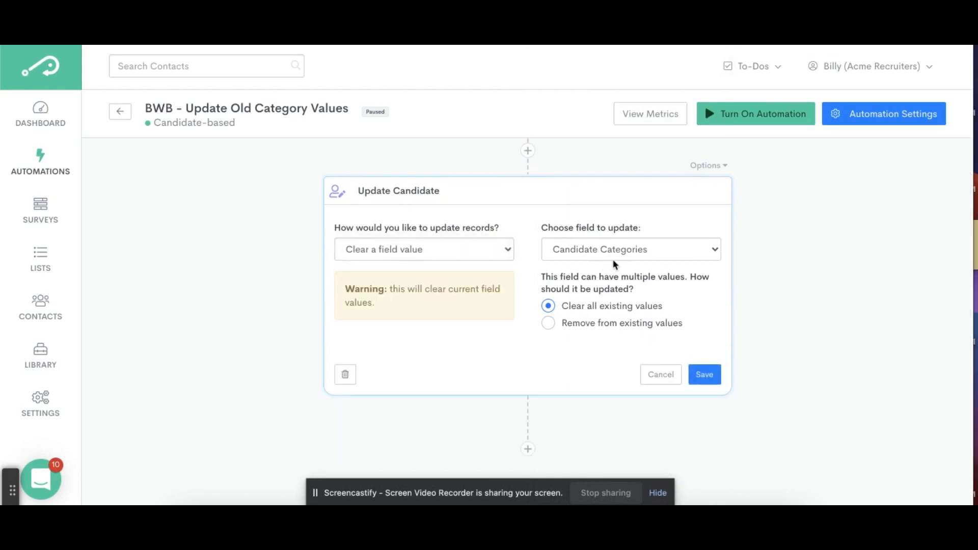
{"action": "left_click", "coordinate": [598, 326]}
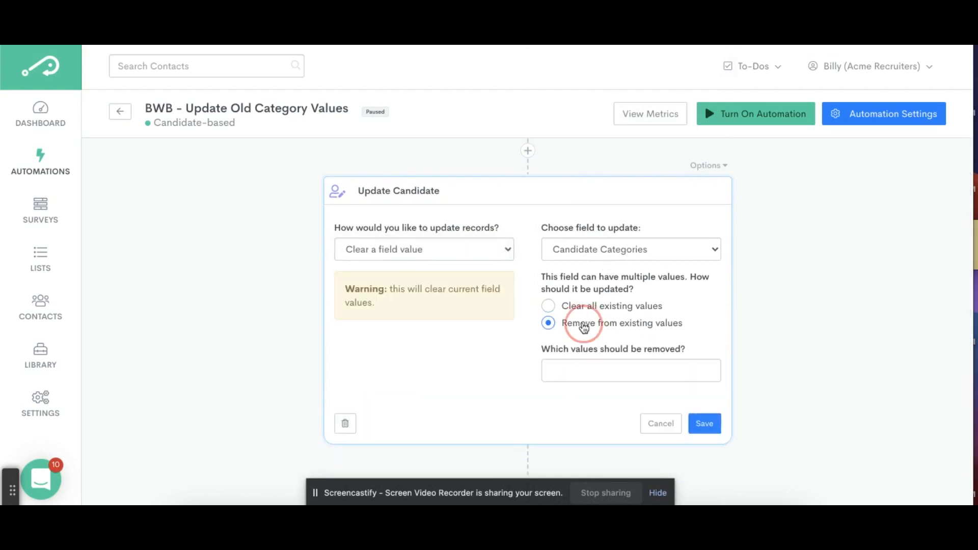
Choose Assemblers, Assembly and Assembly/Production as the category values to remove
{"action": "left_click", "coordinate": [606, 371]}
{"action": "type", "text": "assem"}
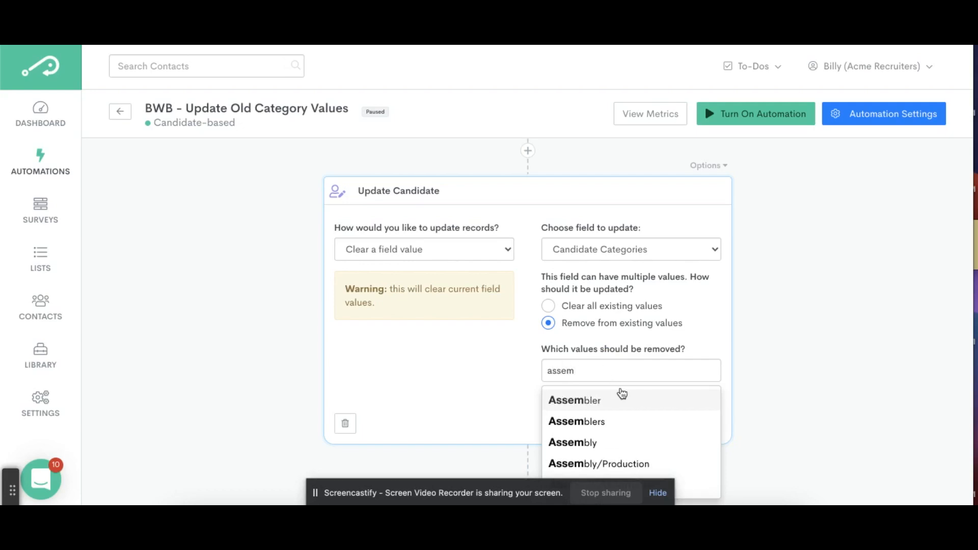
{"action": "left_click", "coordinate": [614, 419]}
{"action": "type", "text": "assemb"}
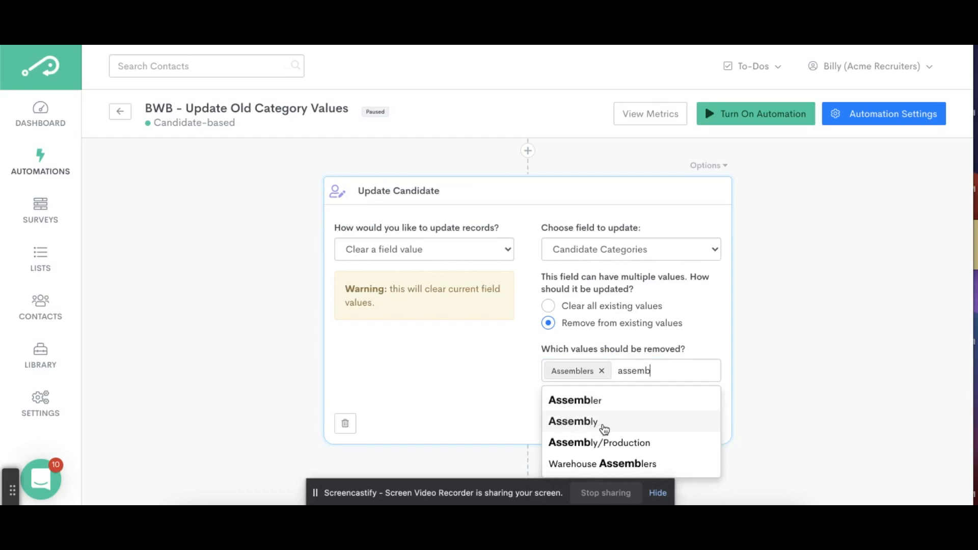
{"action": "left_click", "coordinate": [605, 429]}
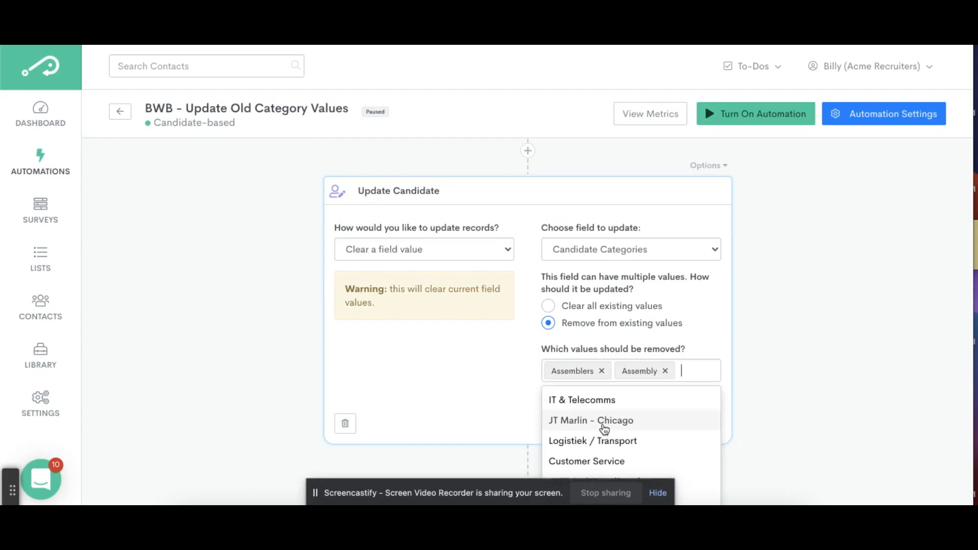
{"action": "type", "text": "assembl"}
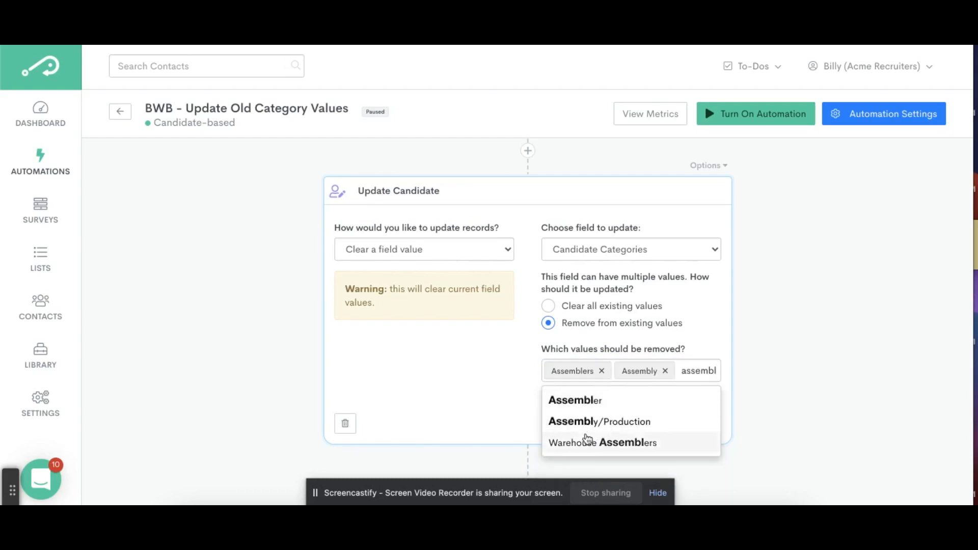
{"action": "left_click", "coordinate": [604, 428]}
Search for further assembly categories, discard the search text and save the Update Candidate step
{"action": "type", "text": "assemb"}
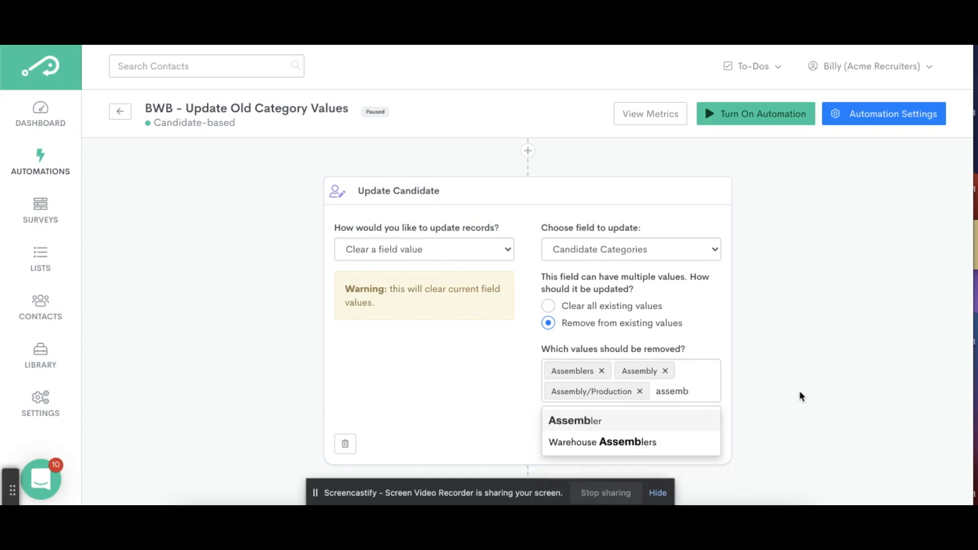
{"action": "key", "text": "BackSpace"}
{"action": "key", "text": "BackSpace"}
{"action": "key", "text": "BackSpace"}
{"action": "key", "text": "BackSpace"}
{"action": "key", "text": "BackSpace"}
{"action": "key", "text": "BackSpace"}
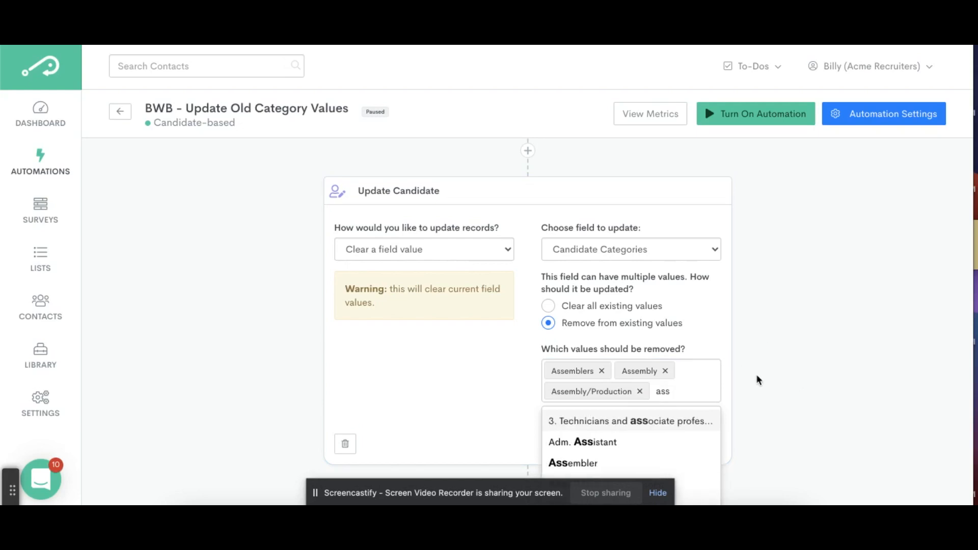
{"action": "left_click", "coordinate": [785, 367]}
{"action": "left_click", "coordinate": [705, 444]}
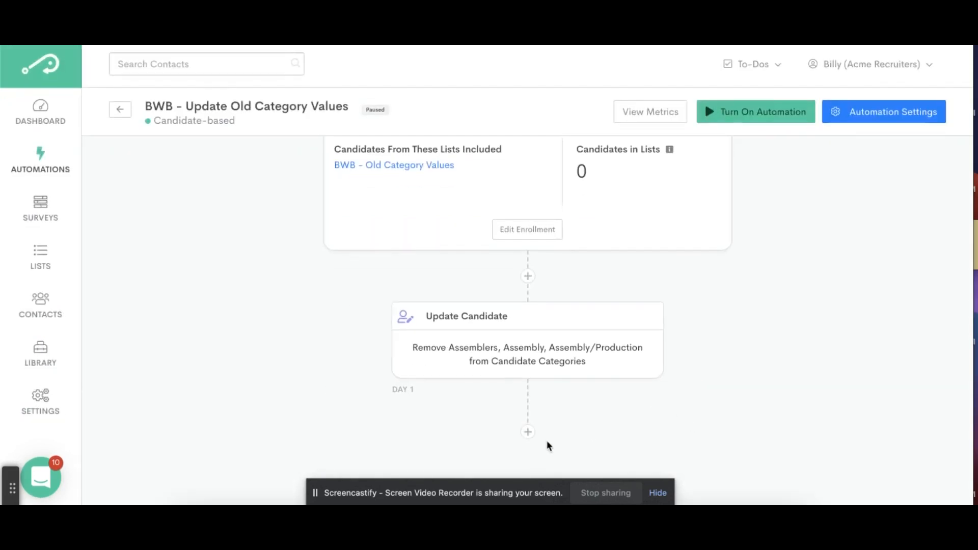
Add another Update Candidate step at the end of the automation and choose Candidate Categories as the field to update
{"action": "left_click", "coordinate": [528, 434]}
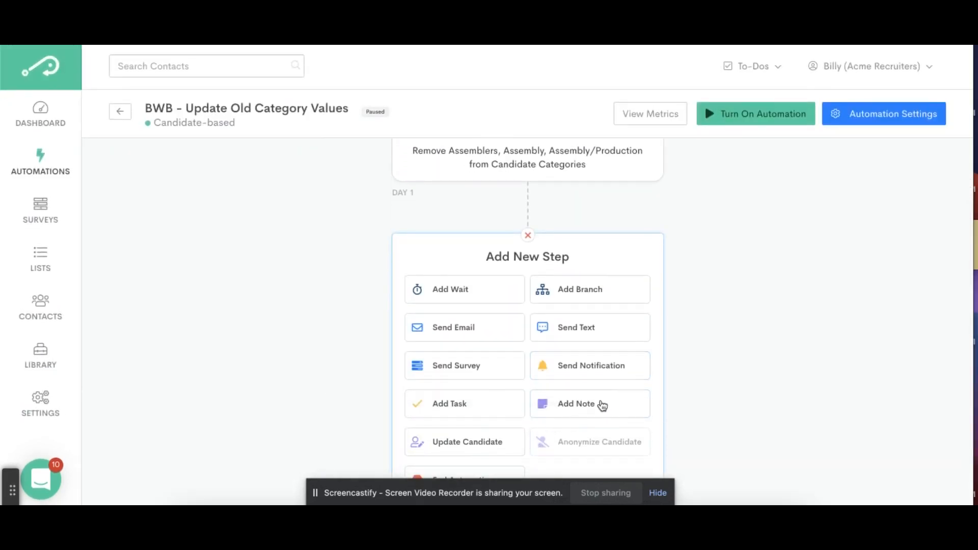
{"action": "left_click", "coordinate": [479, 441]}
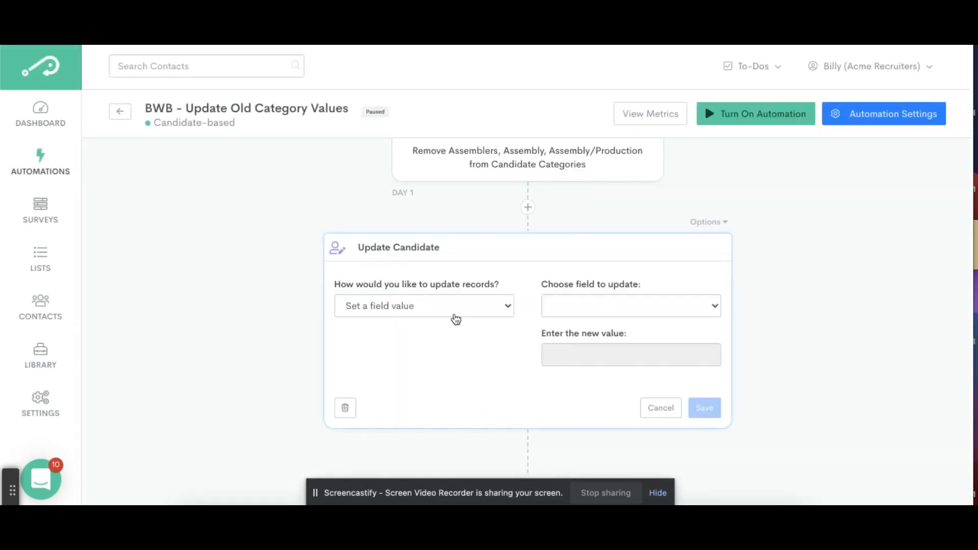
{"action": "left_click", "coordinate": [586, 308]}
{"action": "left_click", "coordinate": [638, 386]}
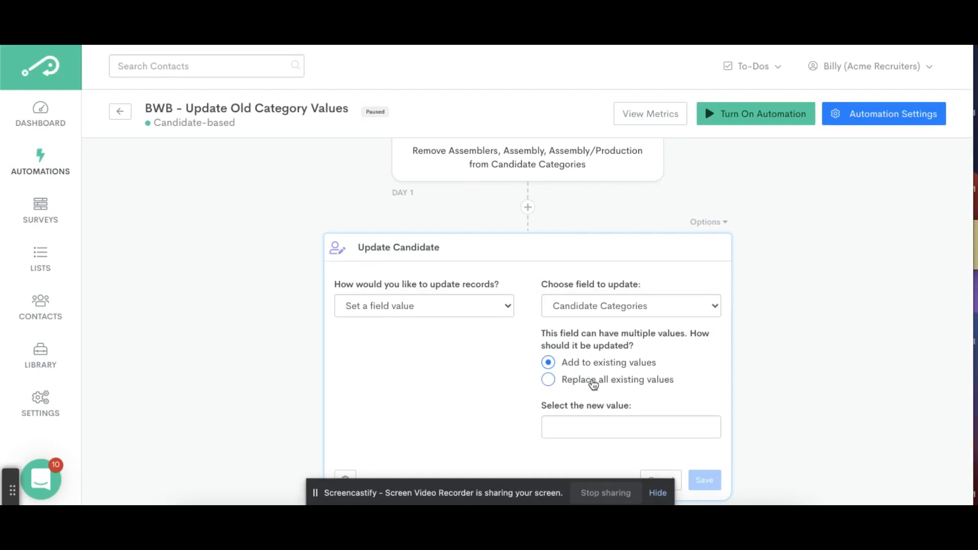
Choose Assembler as the category to add to the existing values and save the Update Candidate step
{"action": "left_click", "coordinate": [578, 419]}
{"action": "type", "text": "assembl"}
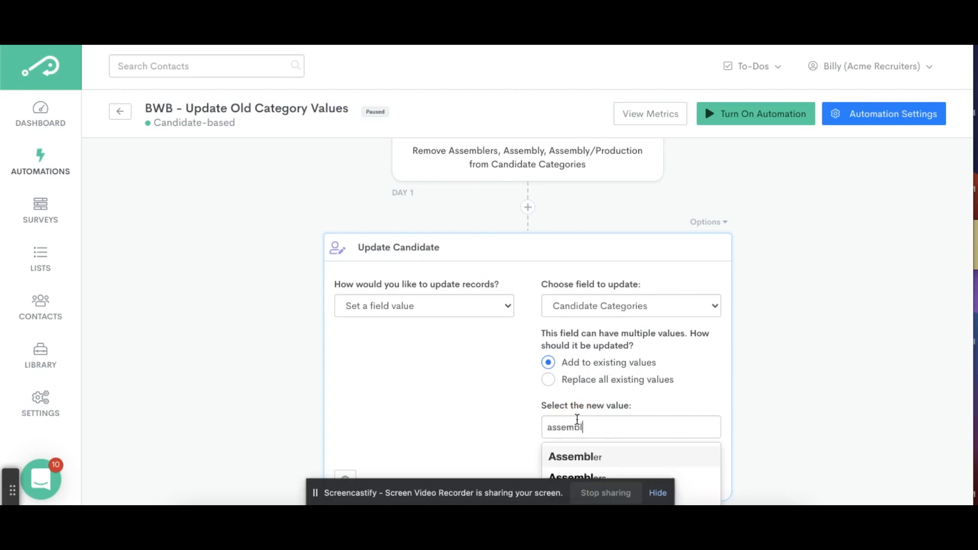
{"action": "left_click", "coordinate": [586, 457]}
{"action": "scroll", "coordinate": [764, 397], "scroll_direction": "down", "scroll_amount": 1}
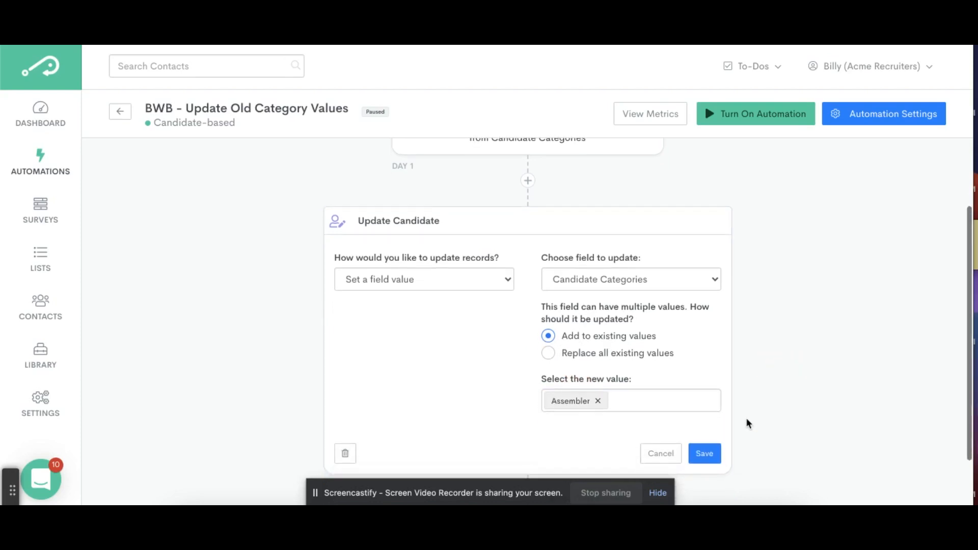
{"action": "left_click", "coordinate": [715, 454]}
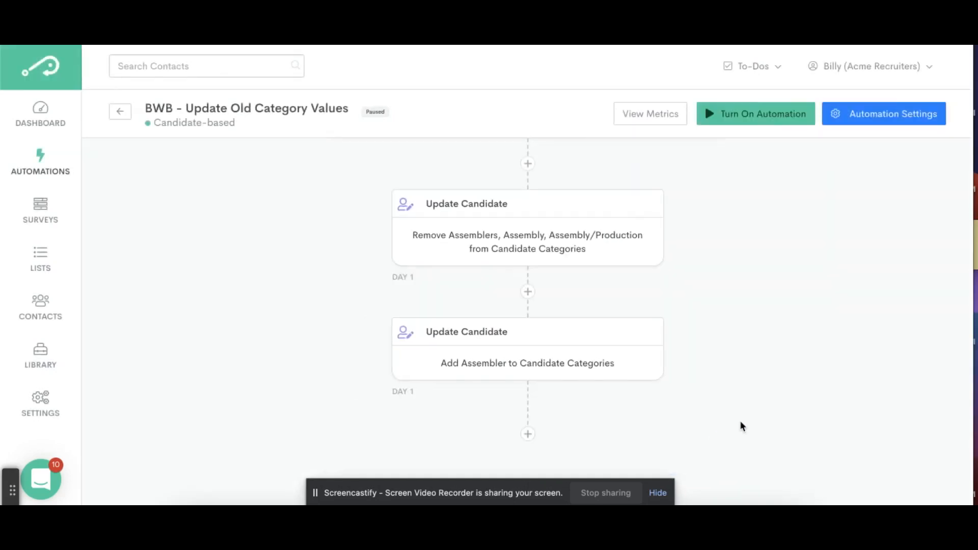
Add a branch step directly below the enrollment and name the first branch "Category 1 Old Batch"
{"action": "scroll", "coordinate": [740, 420], "scroll_direction": "up", "scroll_amount": 2}
{"action": "scroll", "coordinate": [742, 426], "scroll_direction": "up", "scroll_amount": 1}
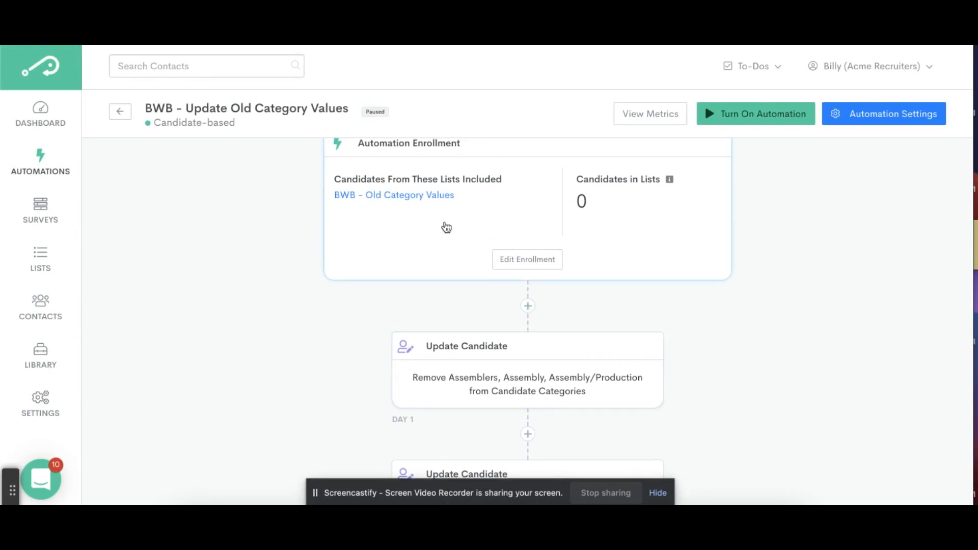
{"action": "left_click", "coordinate": [527, 306]}
{"action": "left_click", "coordinate": [575, 356]}
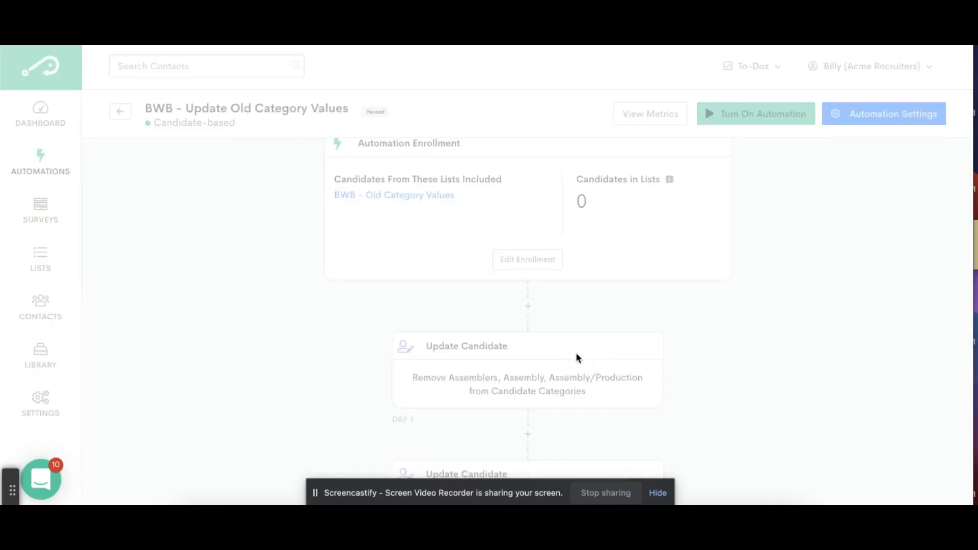
{"action": "left_click", "coordinate": [571, 118]}
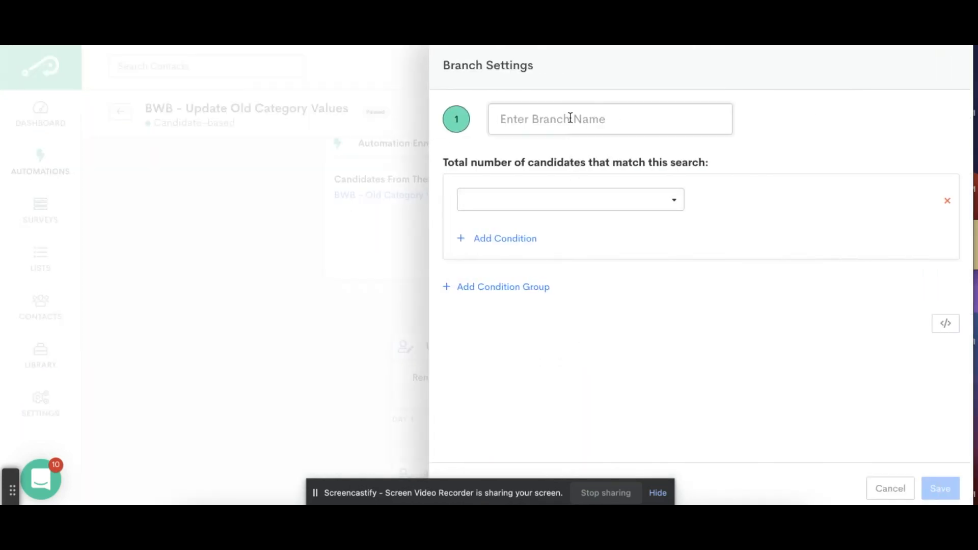
{"action": "type", "text": "Category 1 Old Batch"}
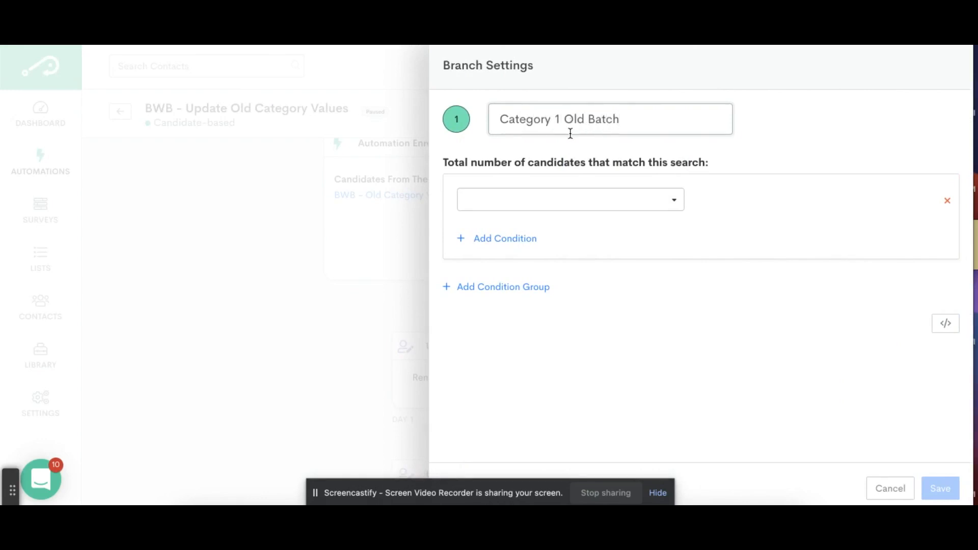
Set the first branch's condition to the Category field with the Is operator
{"action": "left_click", "coordinate": [540, 209]}
{"action": "type", "text": "catego"}
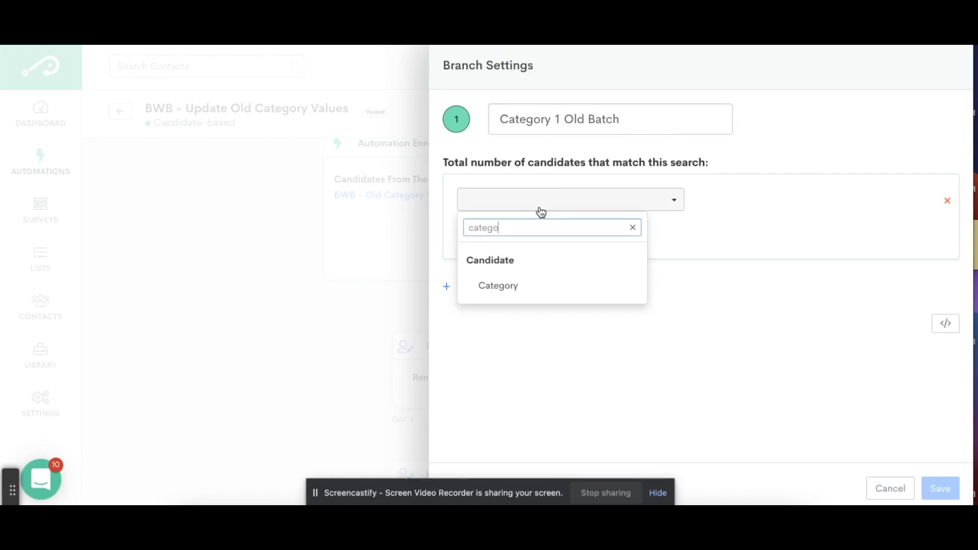
{"action": "left_click", "coordinate": [540, 286]}
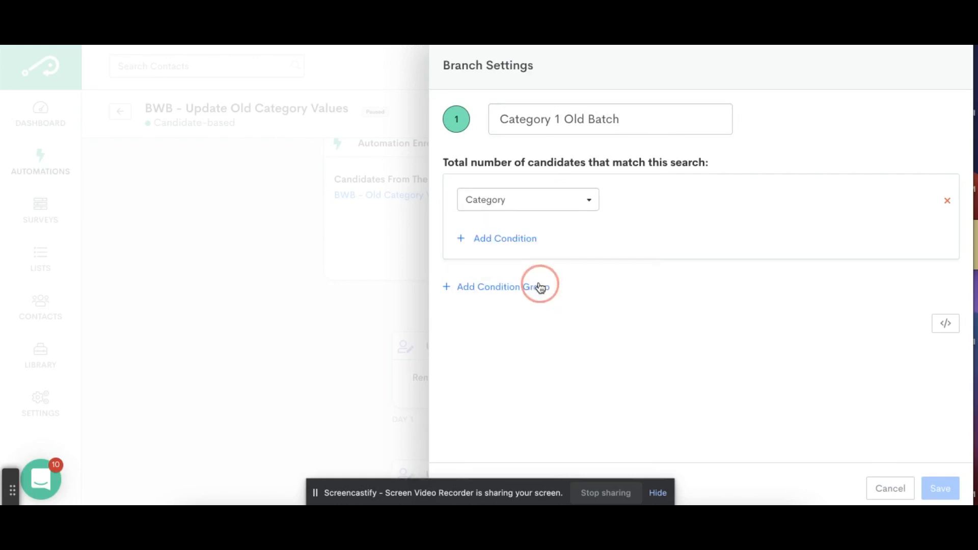
{"action": "left_click", "coordinate": [728, 212]}
{"action": "left_click", "coordinate": [701, 216]}
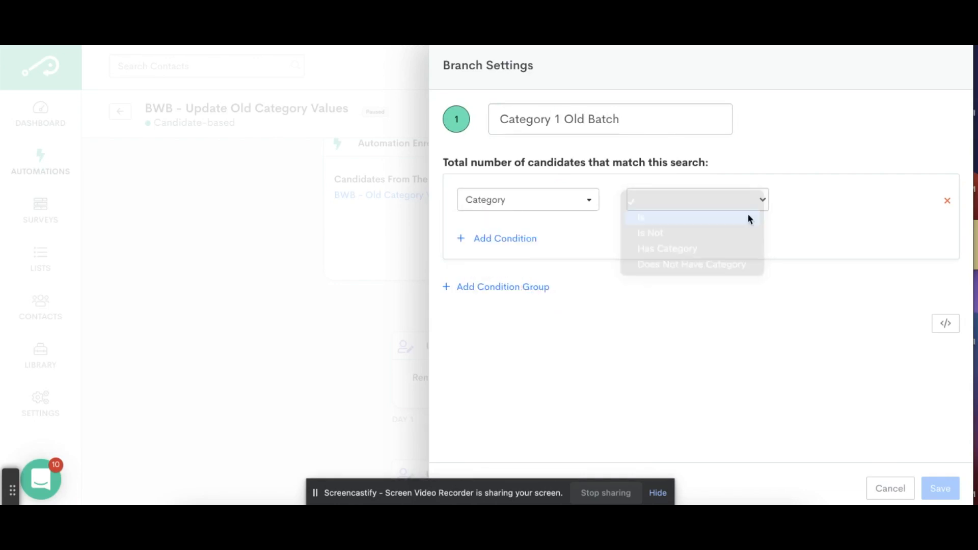
Choose Assemblers, Assembly/Production and Assembly as the condition's category values, then save the branch and finish the branch setup
{"action": "left_click", "coordinate": [858, 209]}
{"action": "type", "text": "ass"}
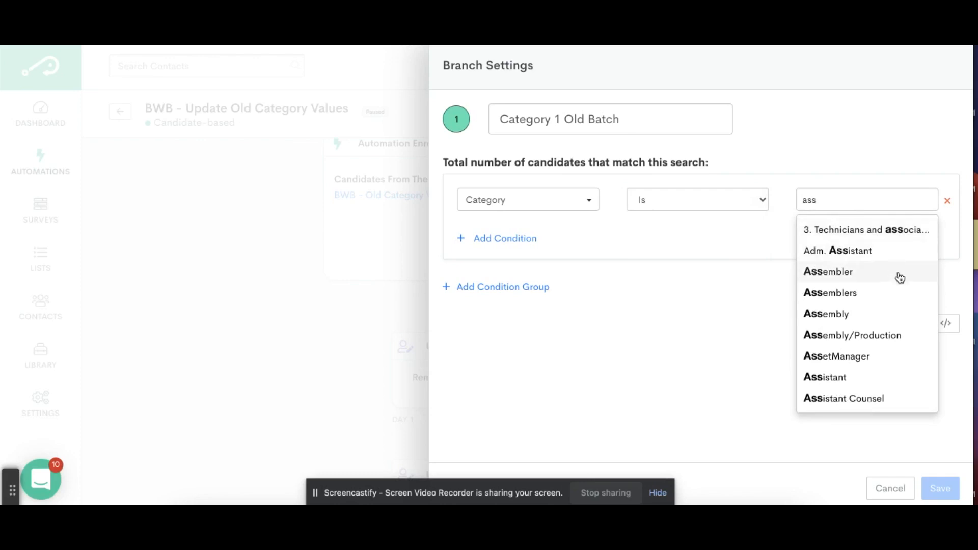
{"action": "left_click", "coordinate": [881, 297]}
{"action": "type", "text": "asse"}
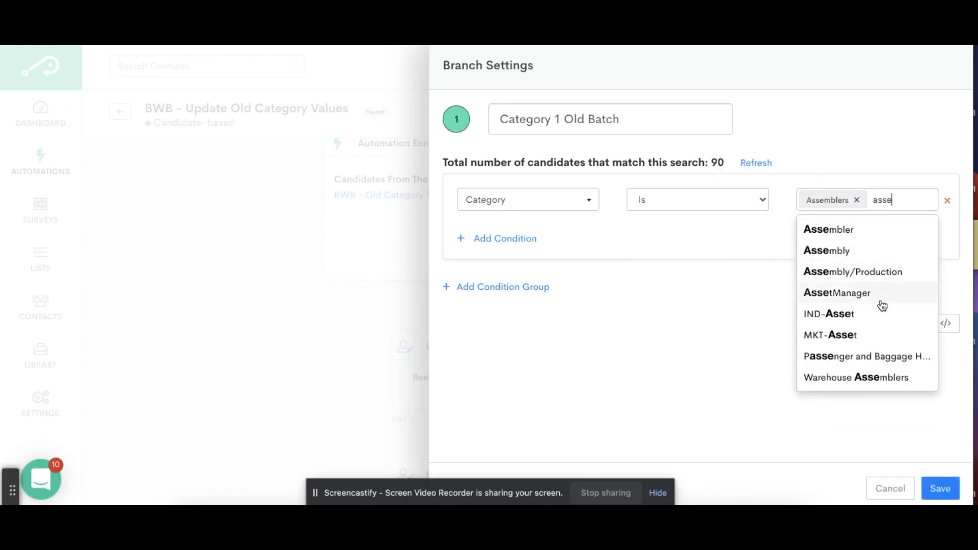
{"action": "left_click", "coordinate": [896, 280]}
{"action": "type", "text": "asse"}
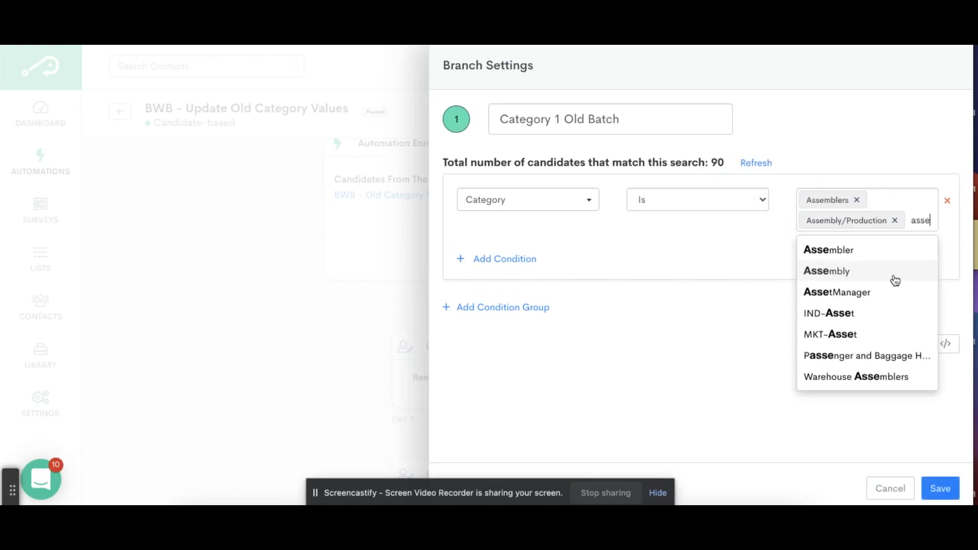
{"action": "left_click", "coordinate": [879, 270]}
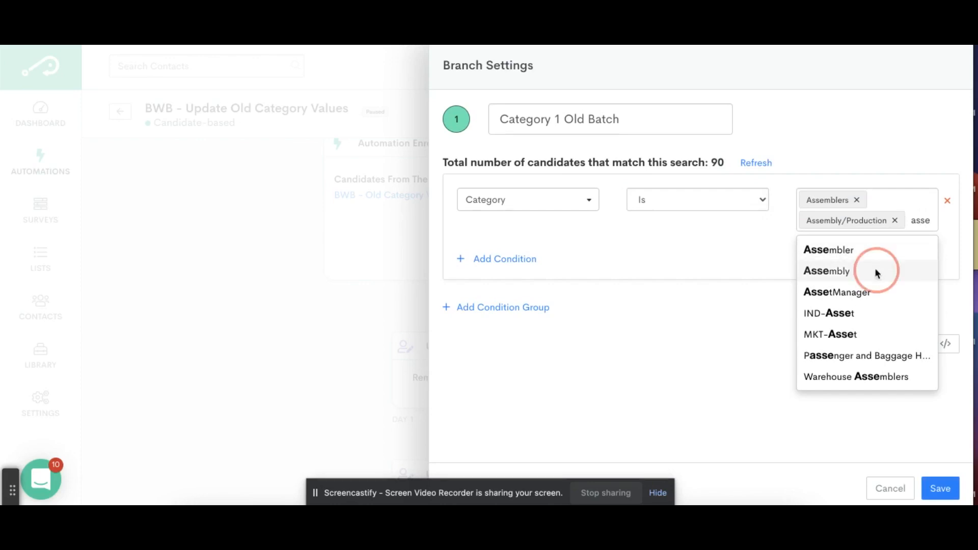
{"action": "left_click", "coordinate": [673, 362]}
{"action": "left_click", "coordinate": [947, 492]}
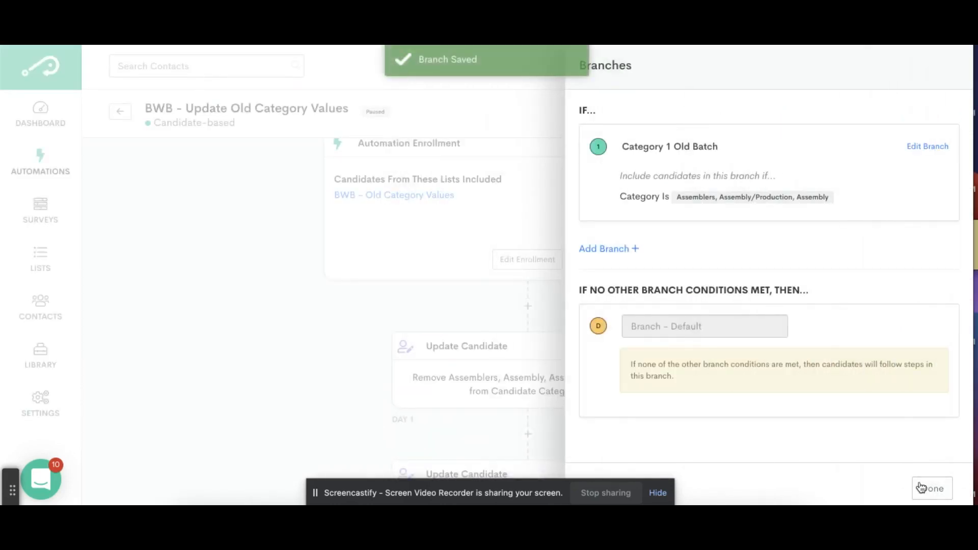
{"action": "left_click", "coordinate": [928, 490]}
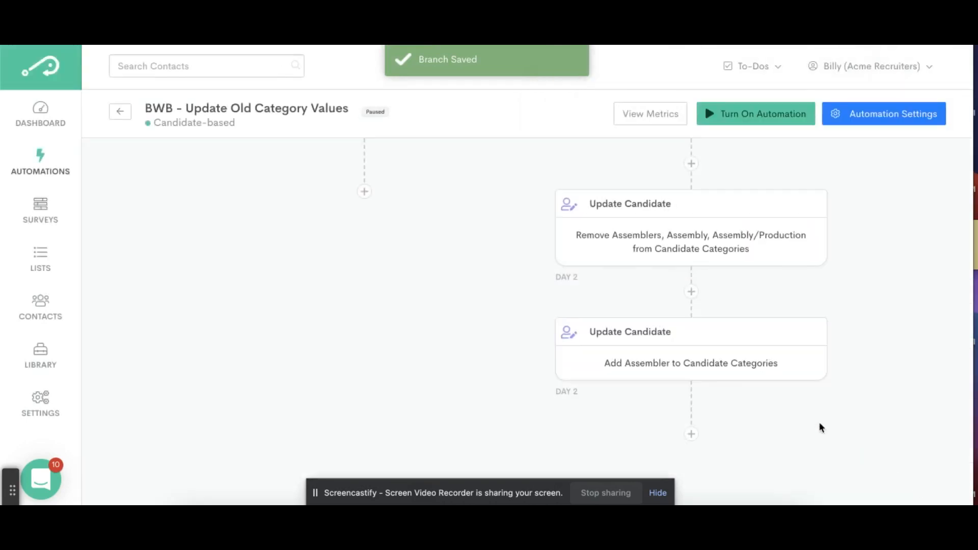
Reopen the branch step for editing and add a second branch named "Category Old Grouping 2"
{"action": "scroll", "coordinate": [729, 376], "scroll_direction": "up", "scroll_amount": 4}
{"action": "scroll", "coordinate": [387, 346], "scroll_direction": "down", "scroll_amount": 1}
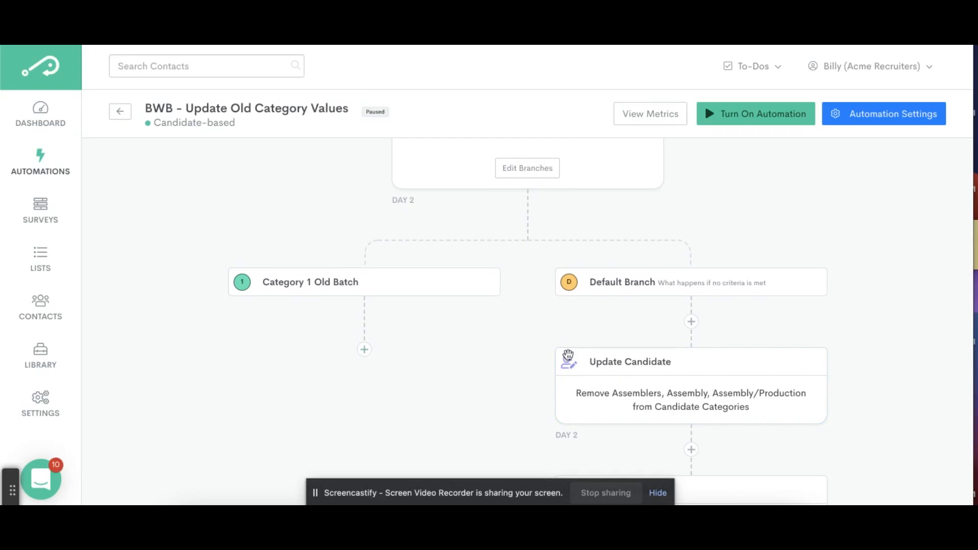
{"action": "scroll", "coordinate": [547, 254], "scroll_direction": "up", "scroll_amount": 2}
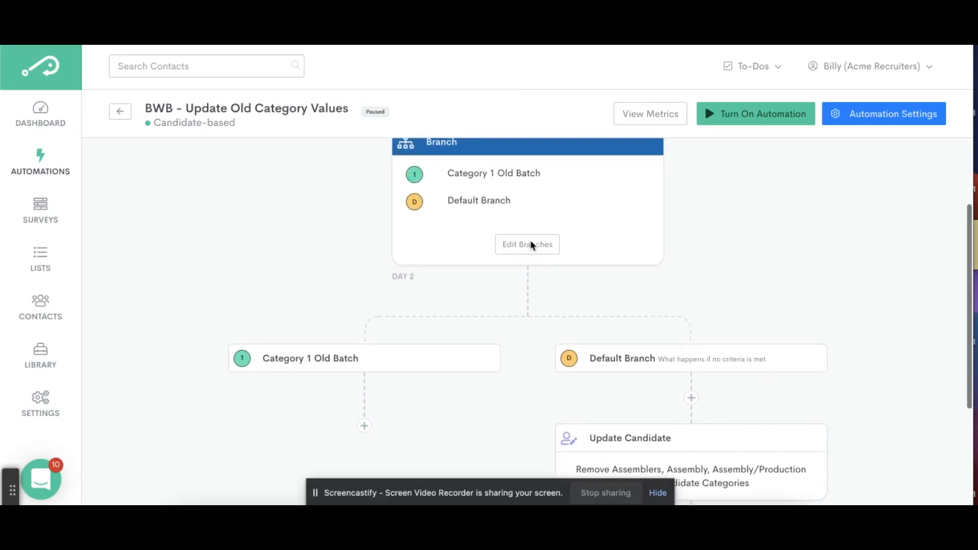
{"action": "scroll", "coordinate": [563, 225], "scroll_direction": "up", "scroll_amount": 3}
{"action": "left_click", "coordinate": [641, 257]}
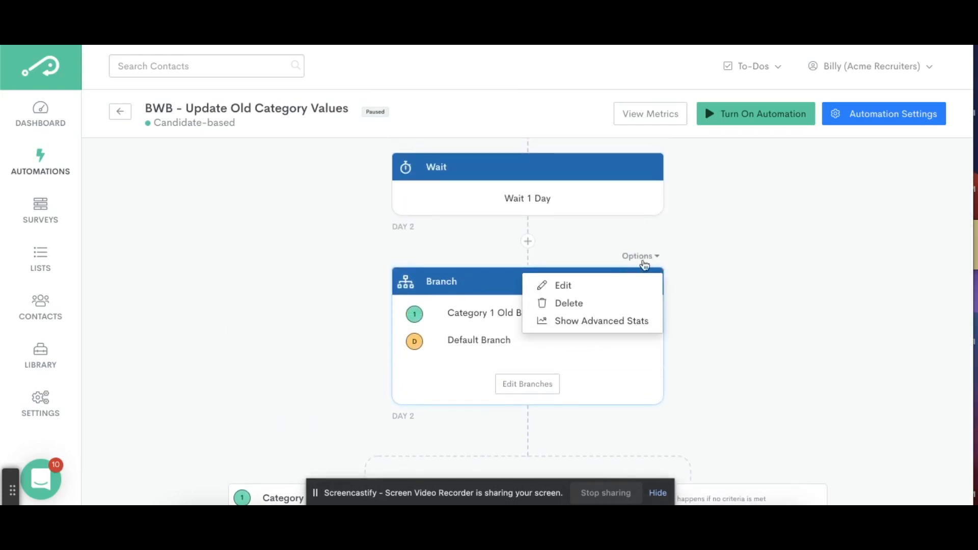
{"action": "left_click", "coordinate": [536, 384]}
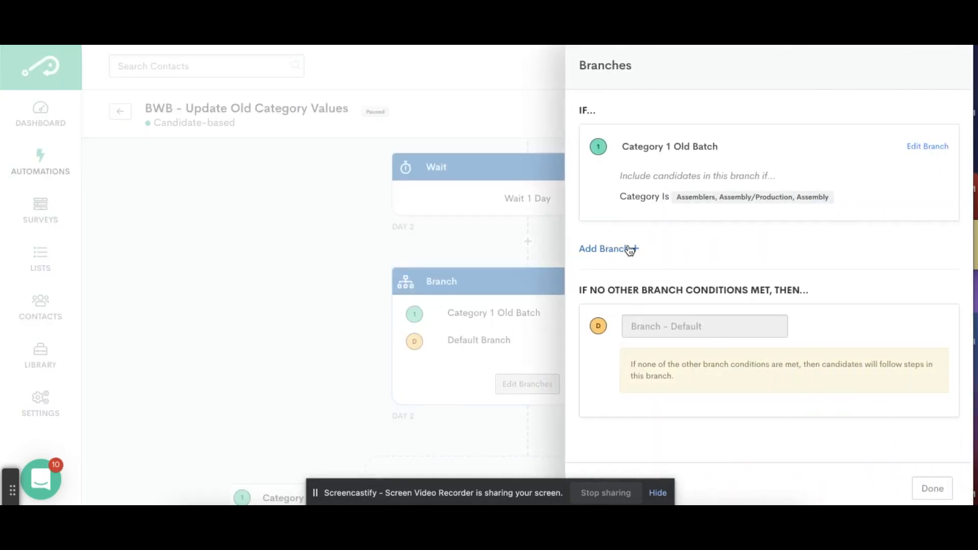
{"action": "left_click", "coordinate": [609, 249]}
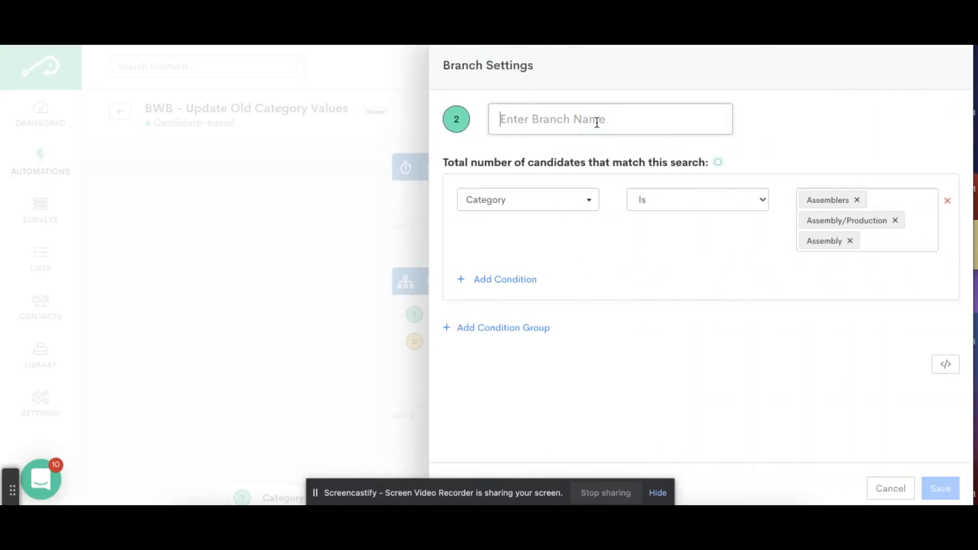
{"action": "type", "text": "Category G"}
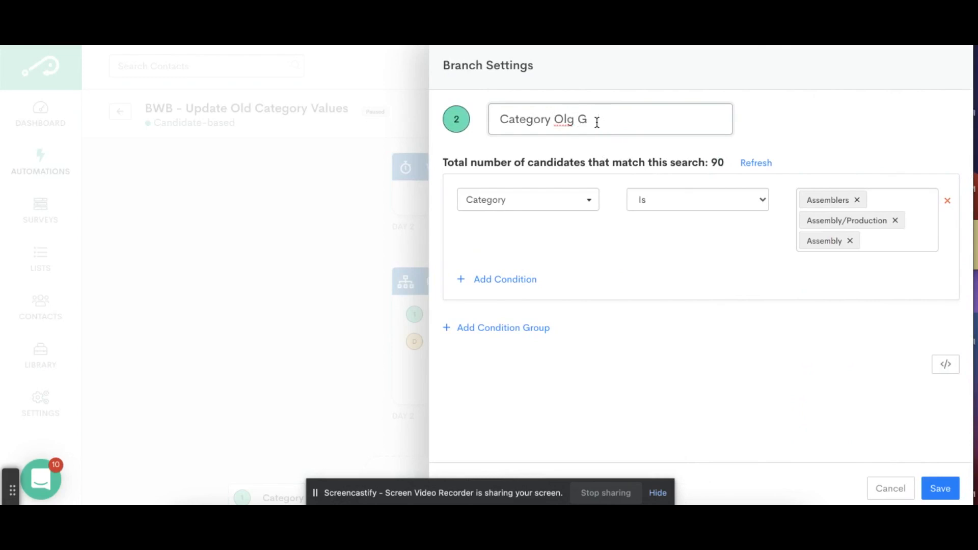
{"action": "type", "text": "ld Groupin"}
Remove the prefilled Assemblers, Assembly/Production and Assembly values from the second branch's category condition
{"action": "left_click", "coordinate": [850, 241]}
{"action": "left_click", "coordinate": [857, 200]}
{"action": "left_click", "coordinate": [894, 199]}
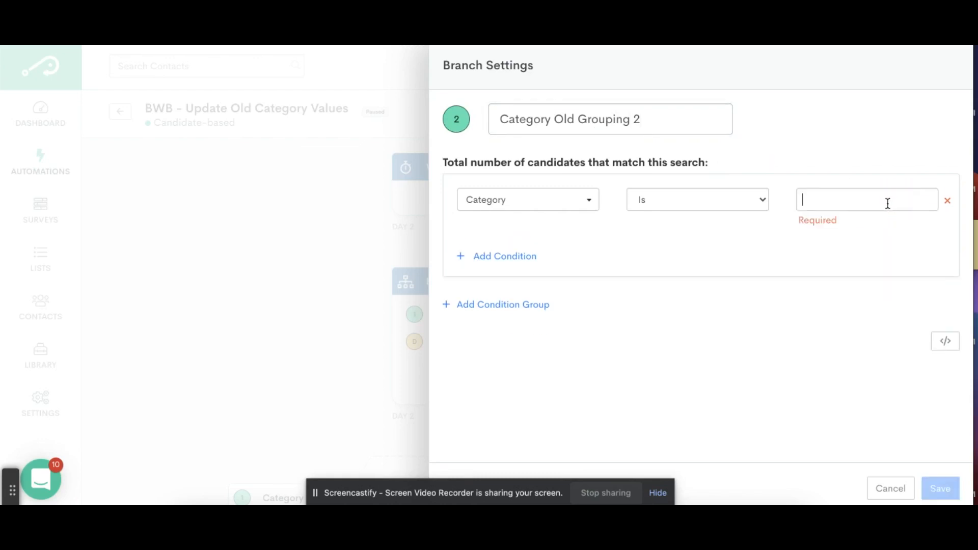
Choose Warehouse Assemblers, Warehouse Worker and Warehouse Workers as the second branch's categories, then save it and finish editing the branches
{"action": "type", "text": "warehouse"}
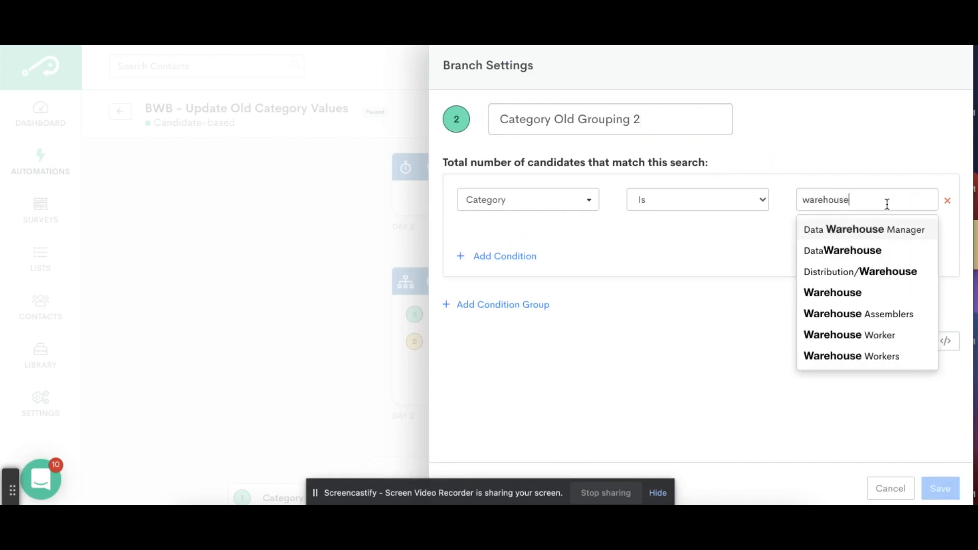
{"action": "left_click", "coordinate": [883, 324]}
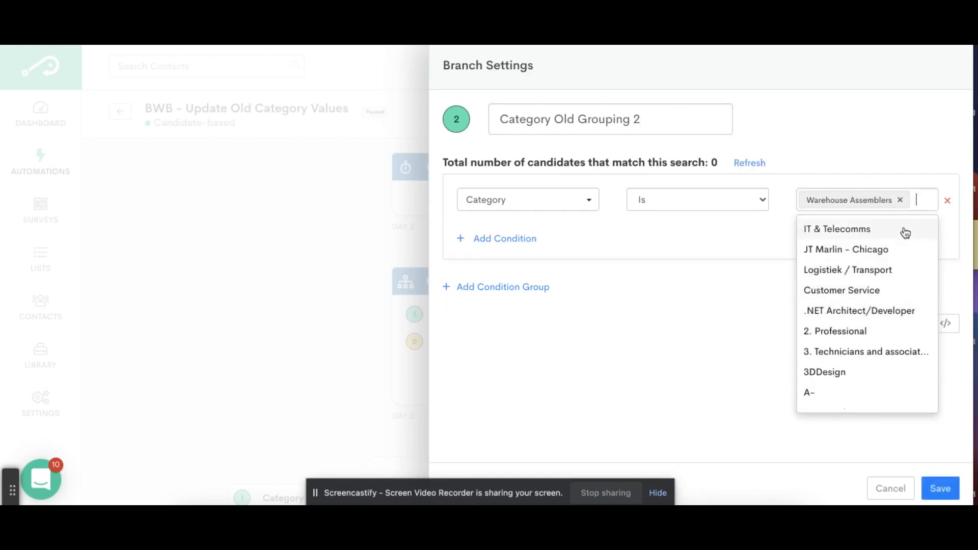
{"action": "type", "text": "warehouse"}
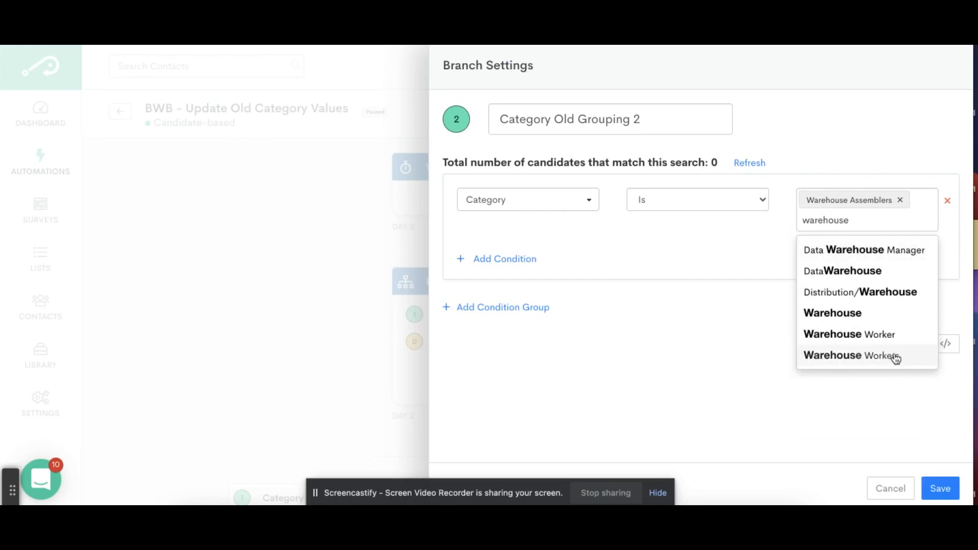
{"action": "left_click", "coordinate": [887, 340]}
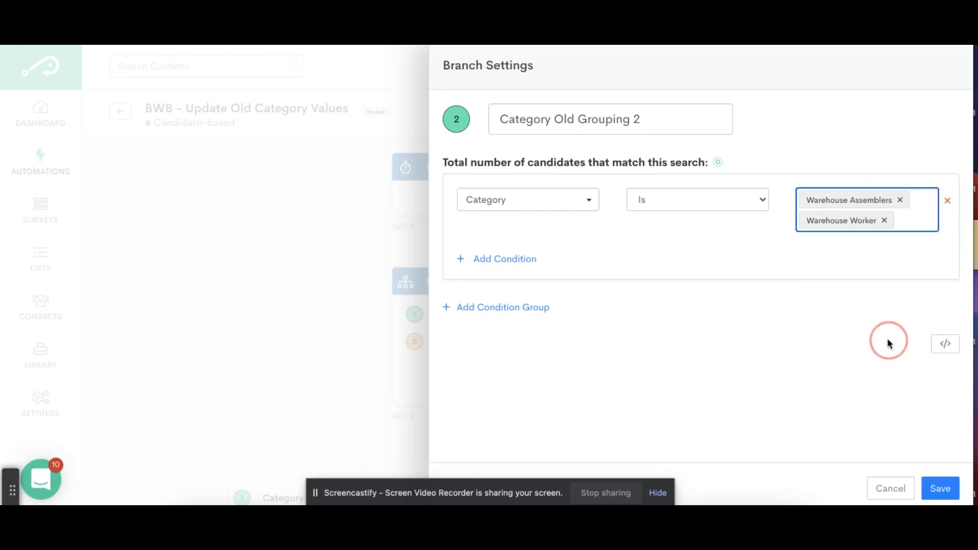
{"action": "type", "text": "warehouse"}
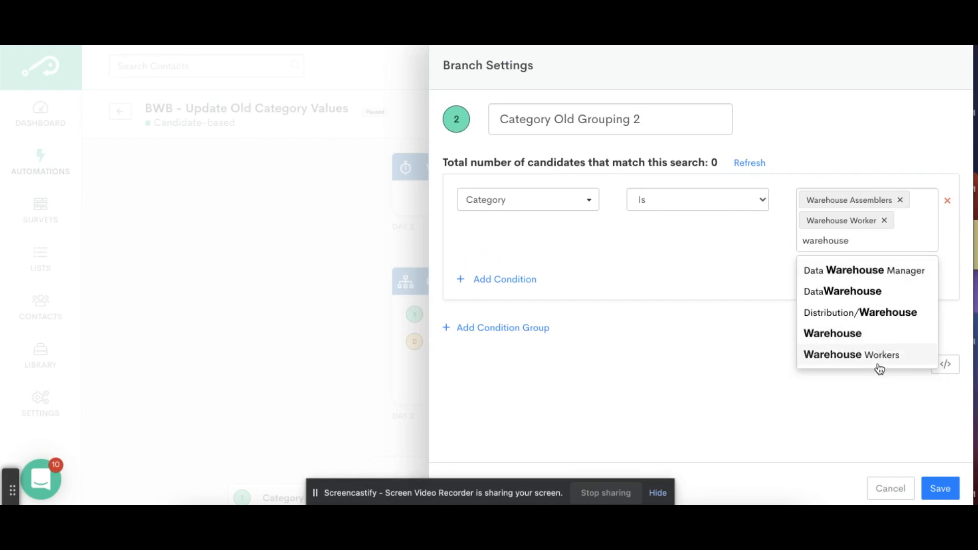
{"action": "left_click", "coordinate": [880, 355]}
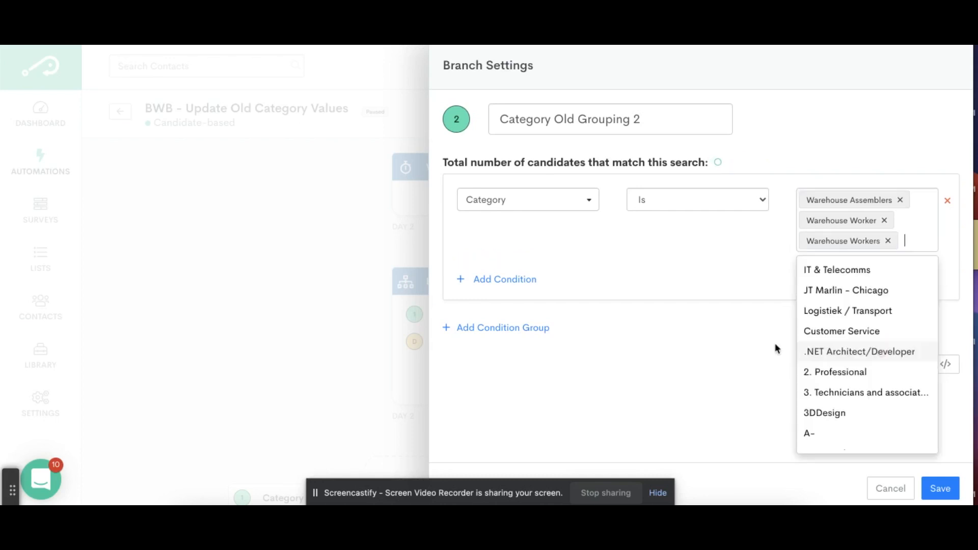
{"action": "left_click", "coordinate": [684, 341]}
{"action": "left_click", "coordinate": [935, 489]}
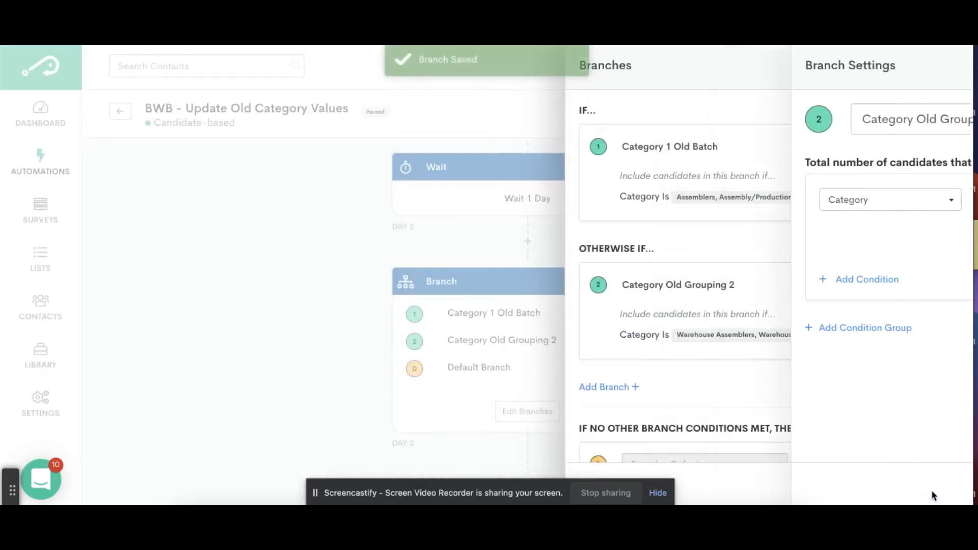
{"action": "left_click", "coordinate": [936, 497]}
{"action": "scroll", "coordinate": [709, 370], "scroll_direction": "down", "scroll_amount": 8}
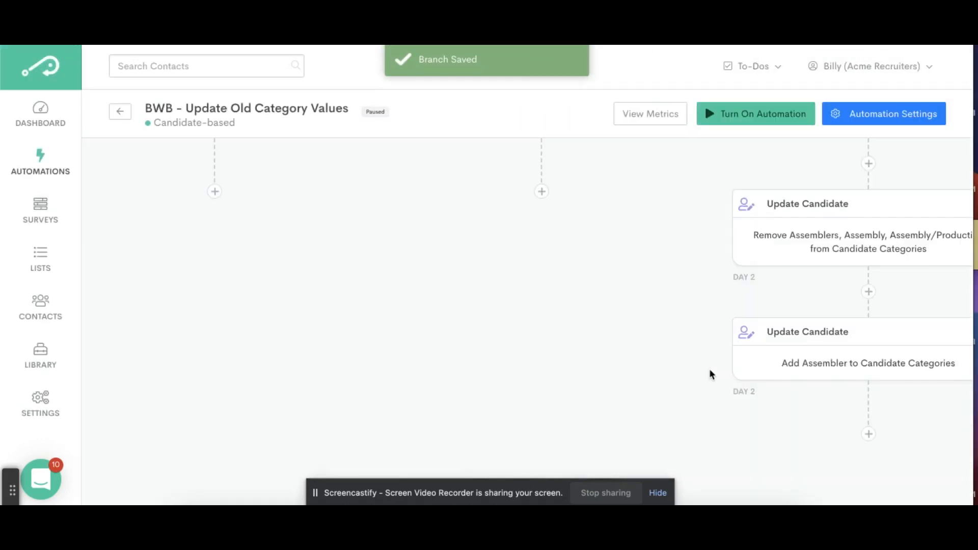
{"action": "scroll", "coordinate": [513, 349], "scroll_direction": "up", "scroll_amount": 4}
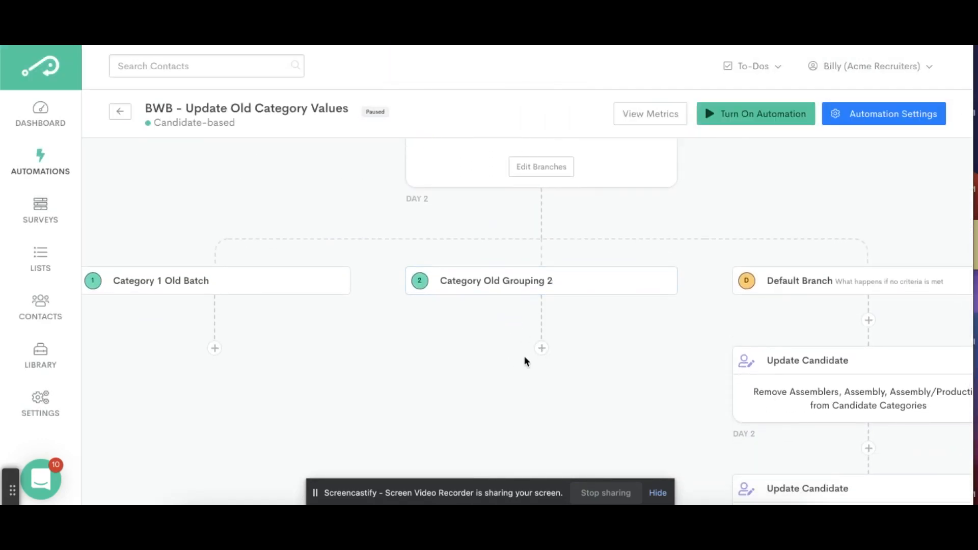
Open the "BWB - Old Category Values" enrollment list and add Warehouse Assemblers to its category condition
{"action": "scroll", "coordinate": [585, 357], "scroll_direction": "down", "scroll_amount": 3}
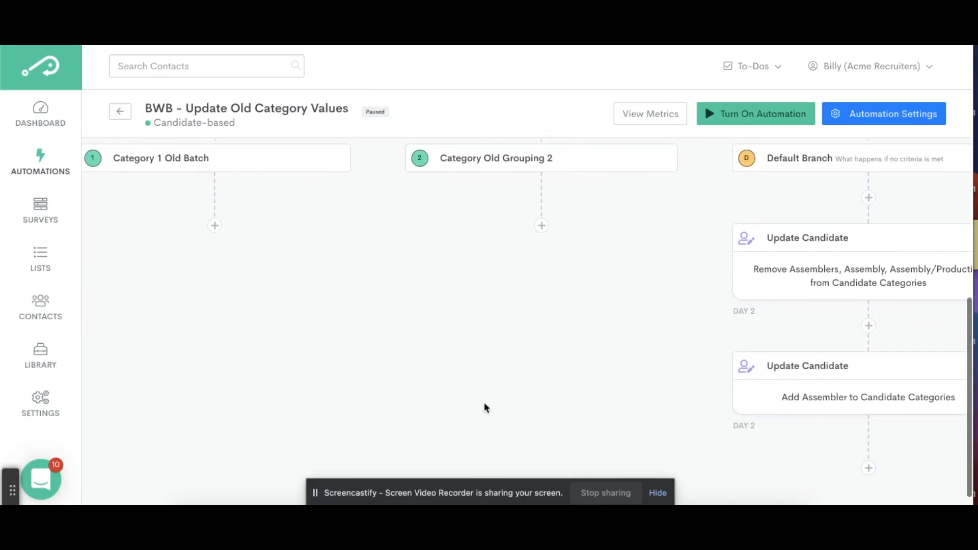
{"action": "scroll", "coordinate": [615, 393], "scroll_direction": "up", "scroll_amount": 6}
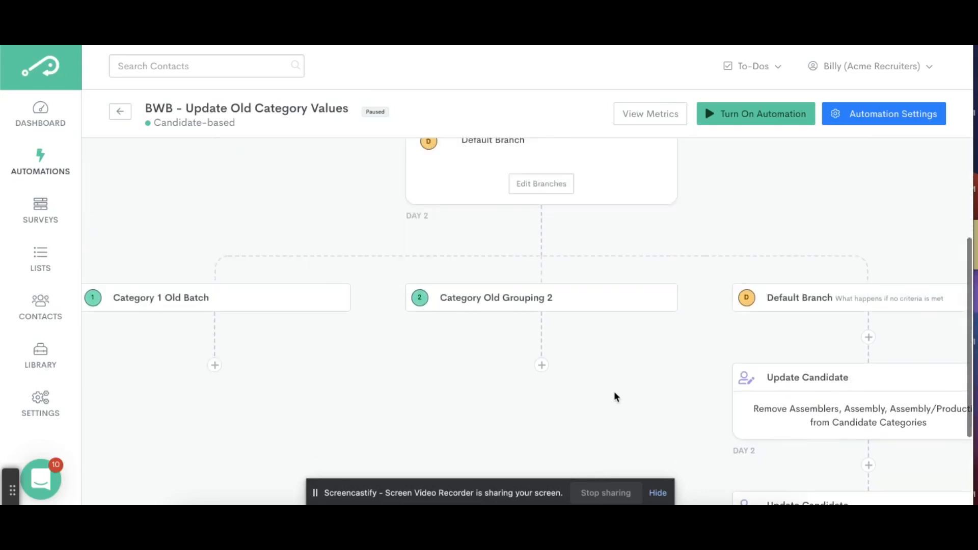
{"action": "scroll", "coordinate": [613, 396], "scroll_direction": "down", "scroll_amount": 2}
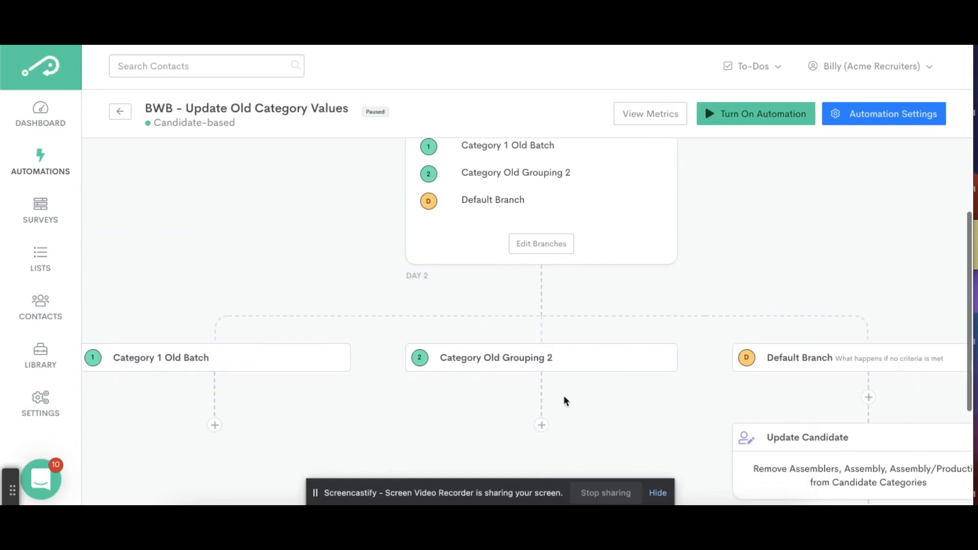
{"action": "scroll", "coordinate": [563, 400], "scroll_direction": "up", "scroll_amount": 1}
{"action": "scroll", "coordinate": [571, 400], "scroll_direction": "up", "scroll_amount": 7}
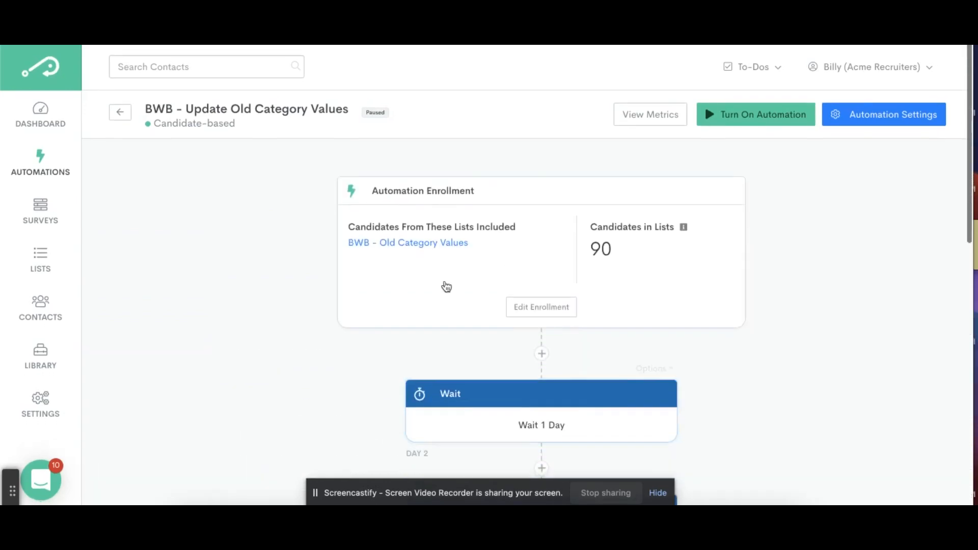
{"action": "left_click", "coordinate": [446, 248]}
{"action": "scroll", "coordinate": [765, 372], "scroll_direction": "down", "scroll_amount": 2}
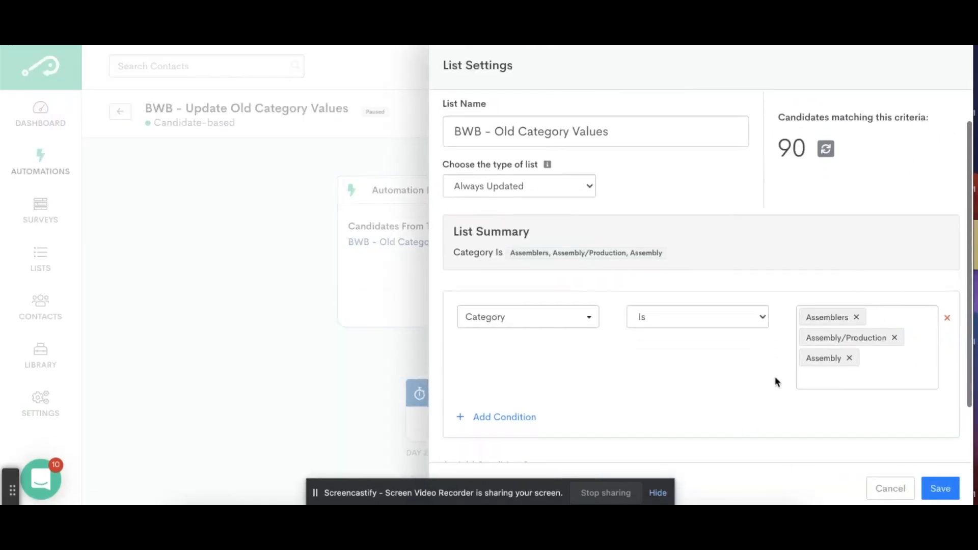
{"action": "left_click", "coordinate": [854, 338]}
{"action": "type", "text": "ware"}
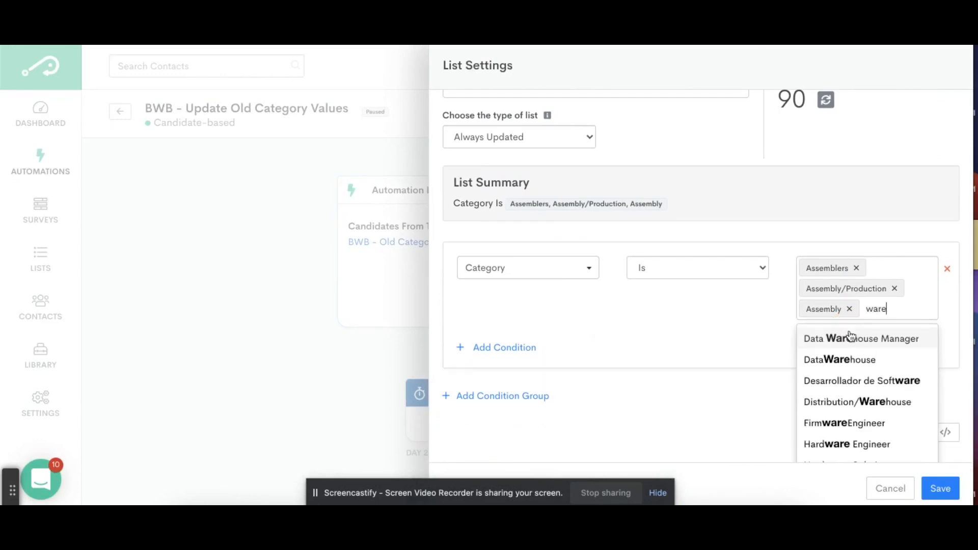
{"action": "type", "text": "house"}
{"action": "left_click", "coordinate": [885, 430]}
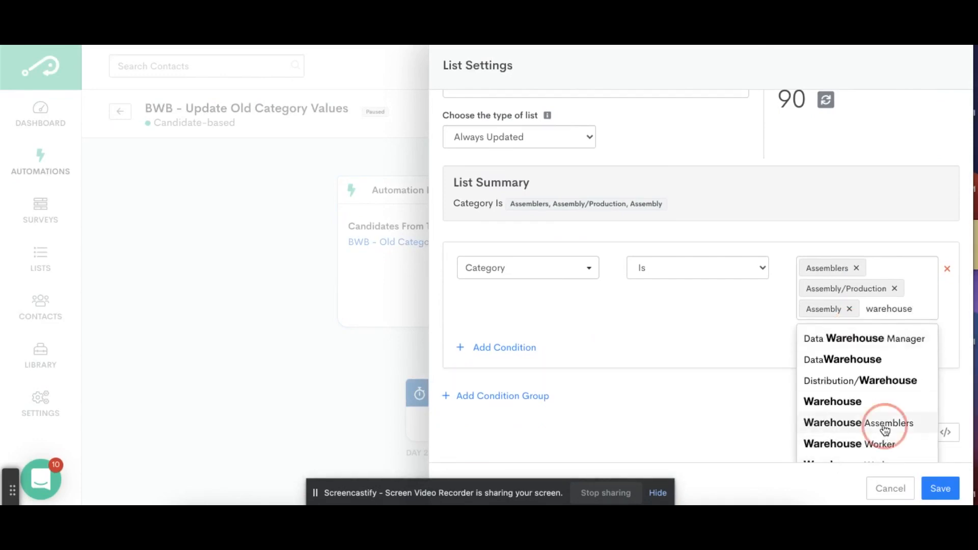
Add Warehouse Workers and Warehouse Worker to the list's category condition and save the list
{"action": "type", "text": "warehouse"}
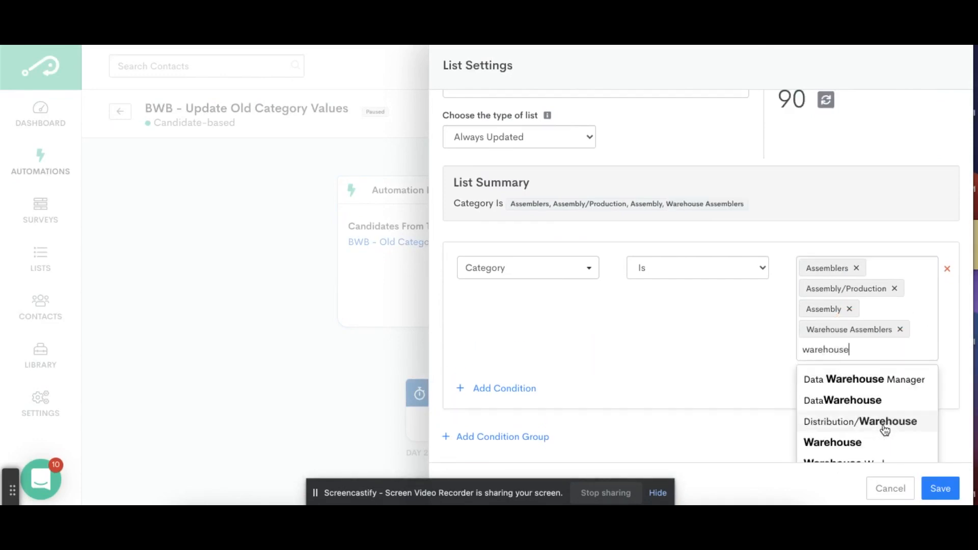
{"action": "scroll", "coordinate": [877, 430], "scroll_direction": "down", "scroll_amount": 1}
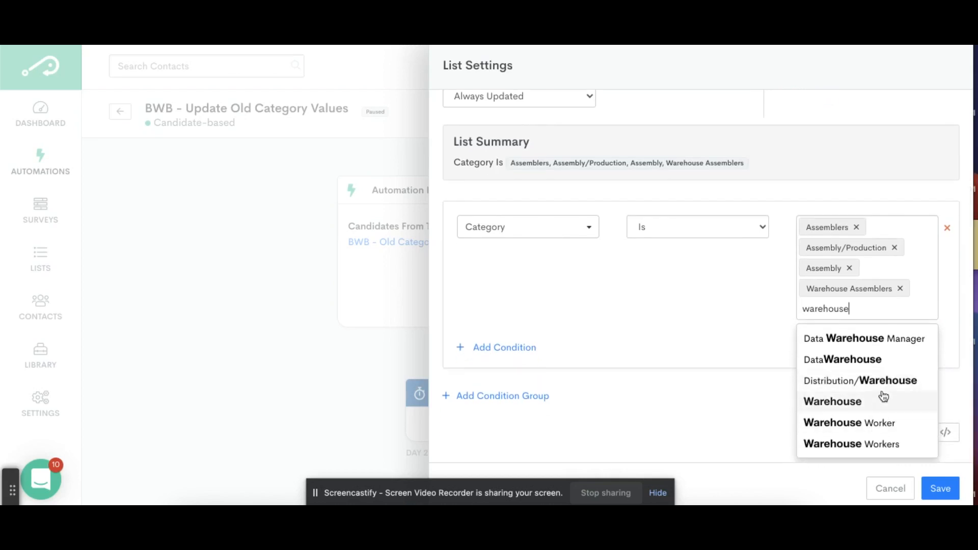
{"action": "left_click", "coordinate": [882, 444]}
{"action": "type", "text": "wa"}
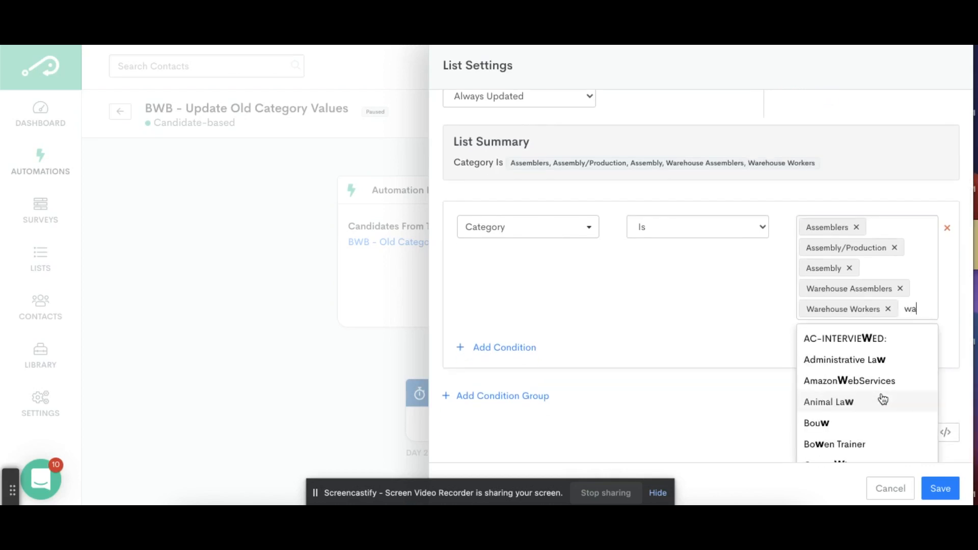
{"action": "type", "text": "rehouse"}
{"action": "scroll", "coordinate": [883, 399], "scroll_direction": "down", "scroll_amount": 1}
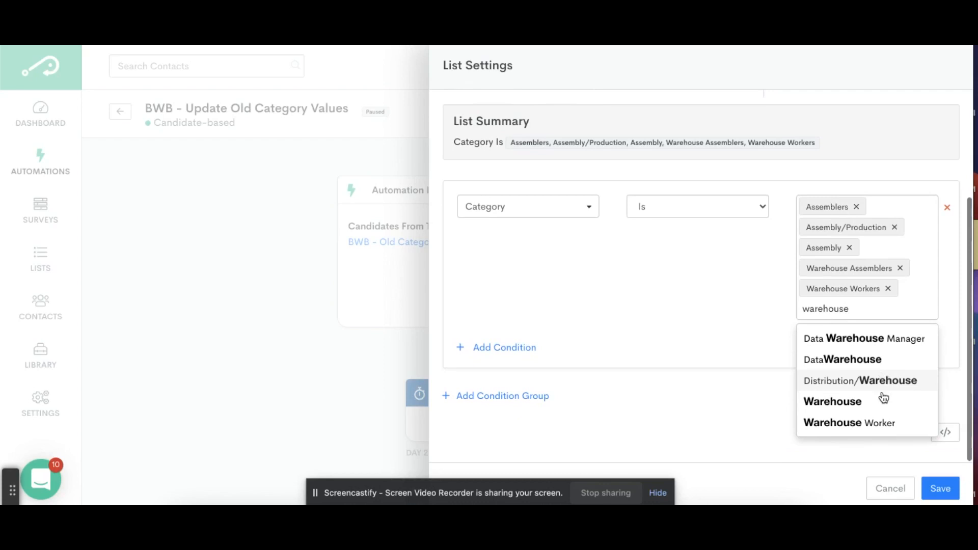
{"action": "left_click", "coordinate": [860, 429]}
{"action": "left_click", "coordinate": [705, 436]}
{"action": "left_click", "coordinate": [939, 490]}
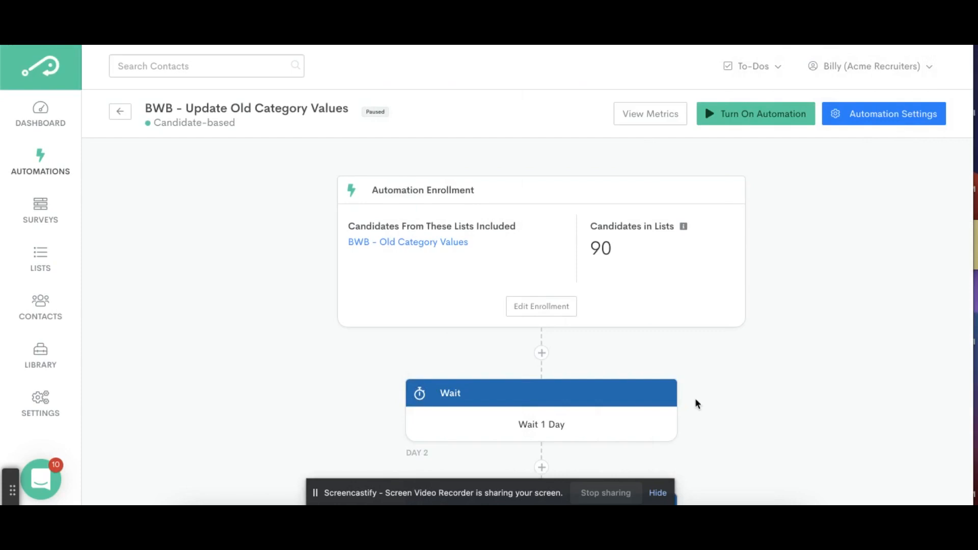
Delete the "Wait 1 Day" step so that the branch directly follows the automation's enrollment
{"action": "left_click", "coordinate": [671, 368]}
{"action": "left_click", "coordinate": [625, 414]}
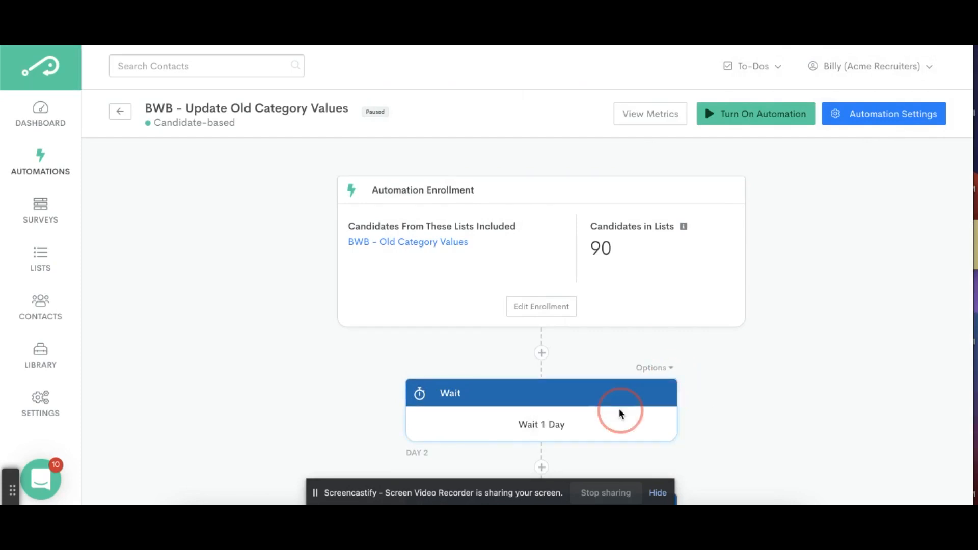
{"action": "left_click", "coordinate": [562, 164]}
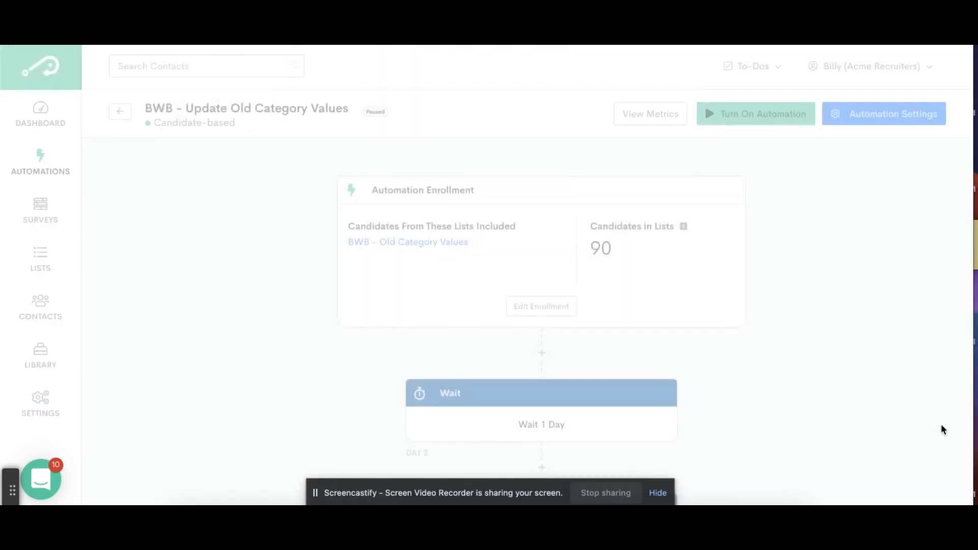
{"action": "scroll", "coordinate": [827, 398], "scroll_direction": "down", "scroll_amount": 5}
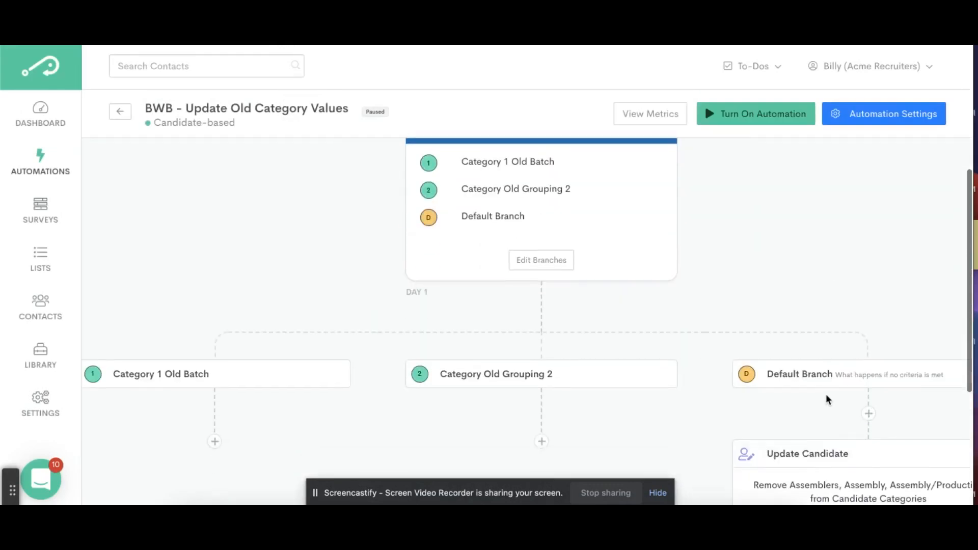
{"action": "scroll", "coordinate": [827, 396], "scroll_direction": "down", "scroll_amount": 5}
{"action": "scroll", "coordinate": [826, 396], "scroll_direction": "up", "scroll_amount": 10}
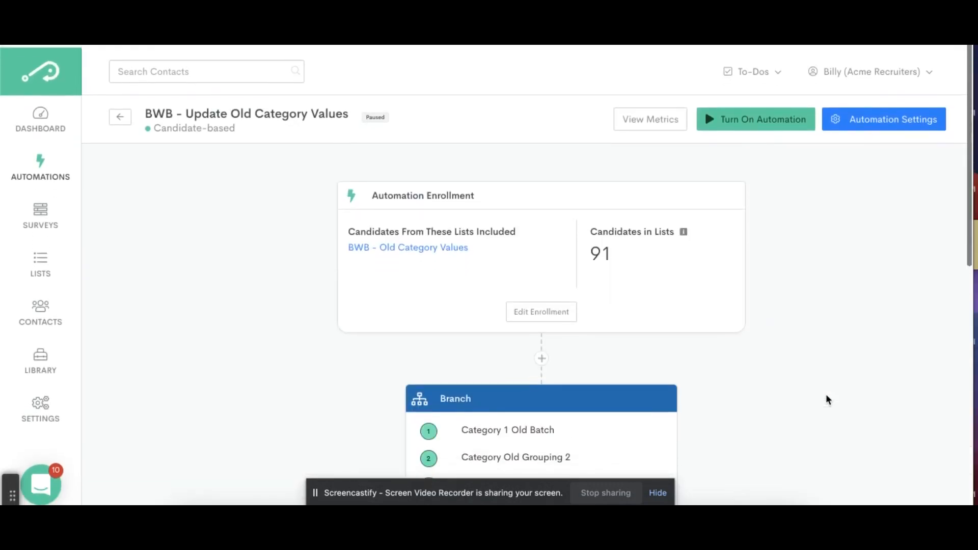
From the automations overview, create a standard submission-based automation for candidates named "BWB - Category and Skill Code Updates"
{"action": "left_click", "coordinate": [41, 164]}
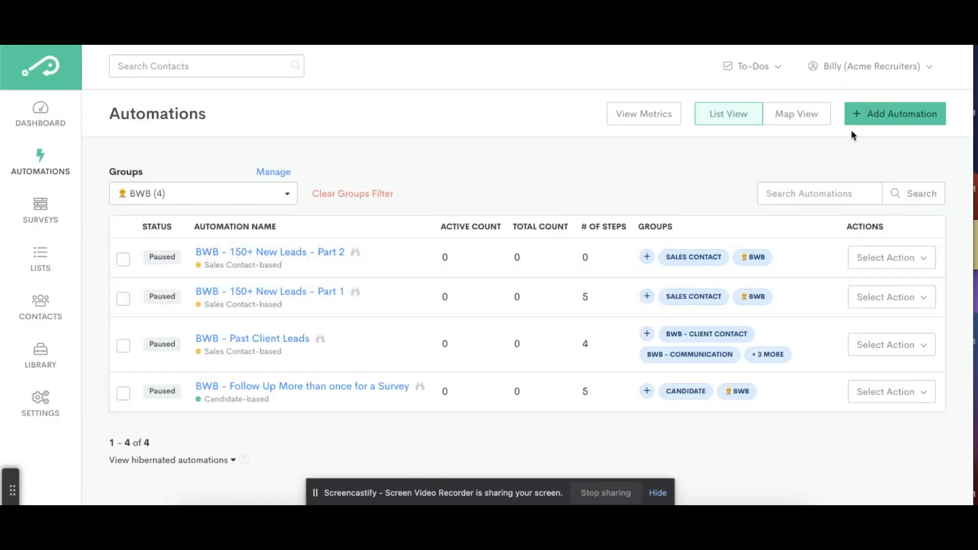
{"action": "left_click", "coordinate": [866, 116]}
{"action": "left_click", "coordinate": [632, 227]}
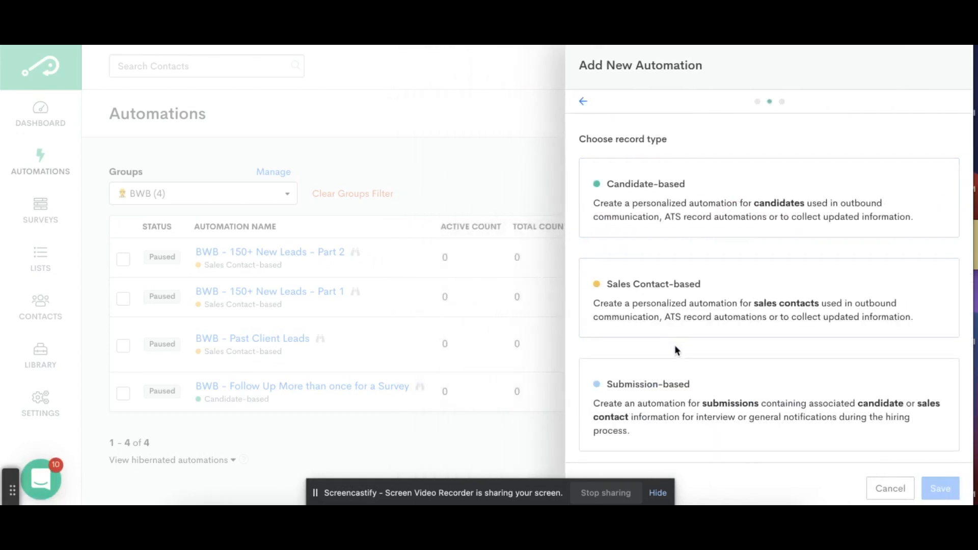
{"action": "scroll", "coordinate": [676, 351], "scroll_direction": "down", "scroll_amount": 3}
{"action": "left_click", "coordinate": [668, 330]}
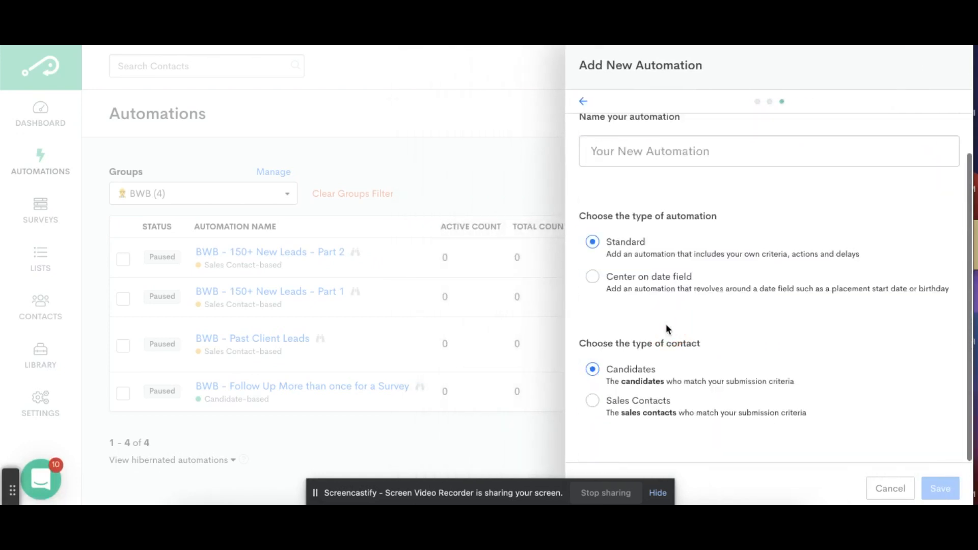
{"action": "left_click", "coordinate": [643, 144]}
{"action": "type", "text": "BW"}
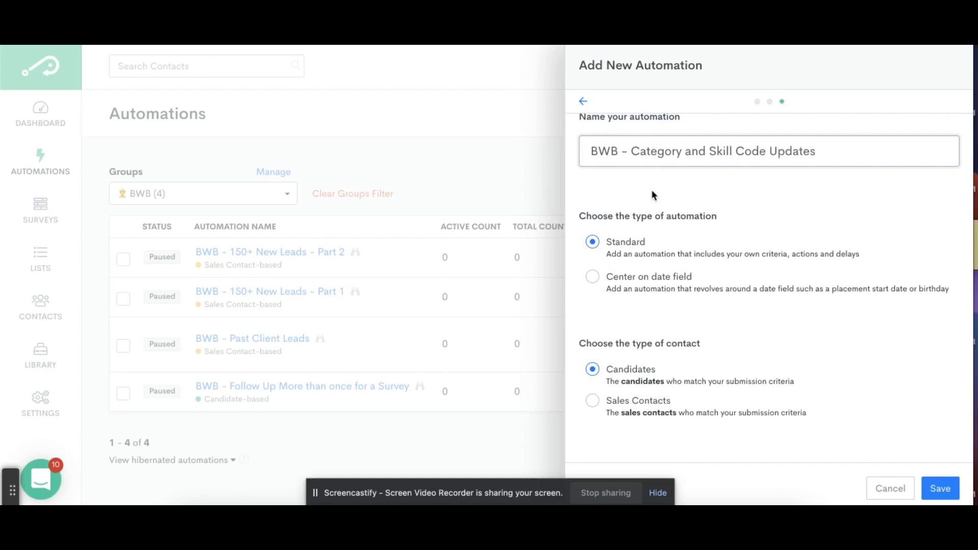
{"action": "left_click", "coordinate": [939, 490]}
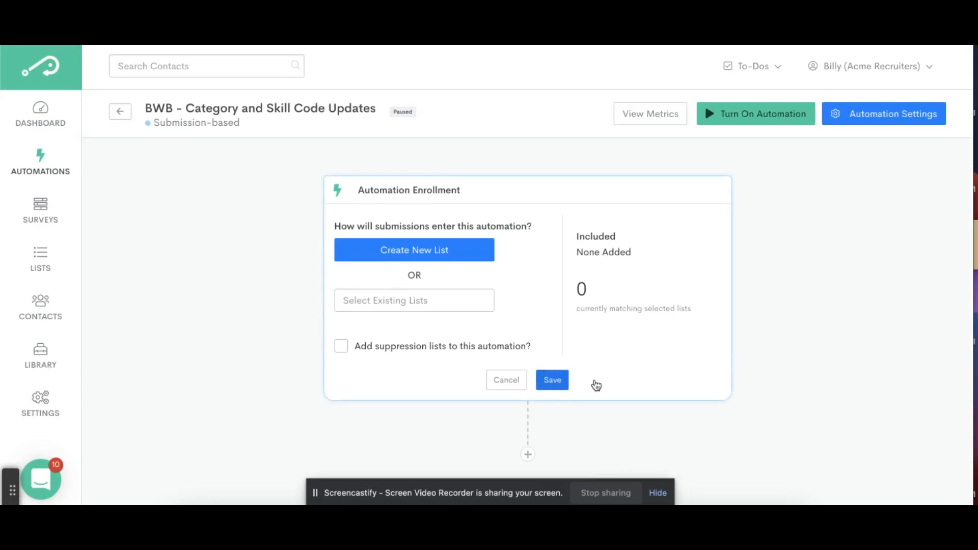
Add an Update Candidate step below the new automation's enrollment
{"action": "left_click", "coordinate": [528, 454]}
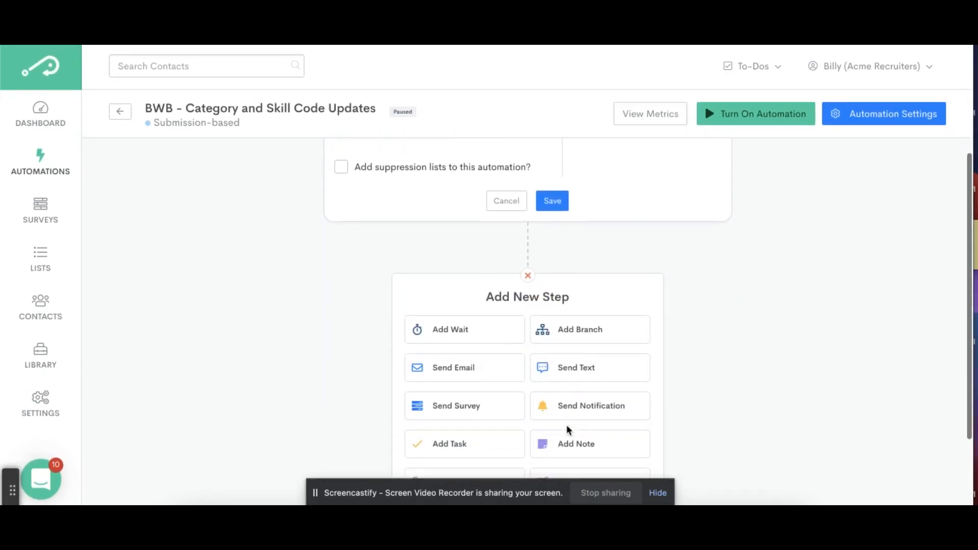
{"action": "scroll", "coordinate": [500, 395], "scroll_direction": "down", "scroll_amount": 2}
{"action": "left_click", "coordinate": [497, 400]}
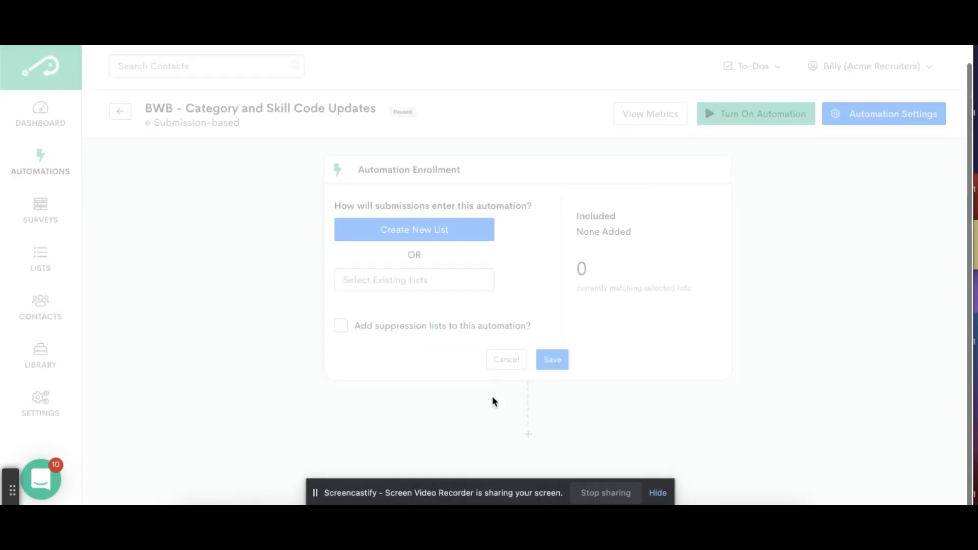
Try setting the Update Candidate step to copy the Submission Job Title value into the Candidate Position field
{"action": "left_click", "coordinate": [462, 355]}
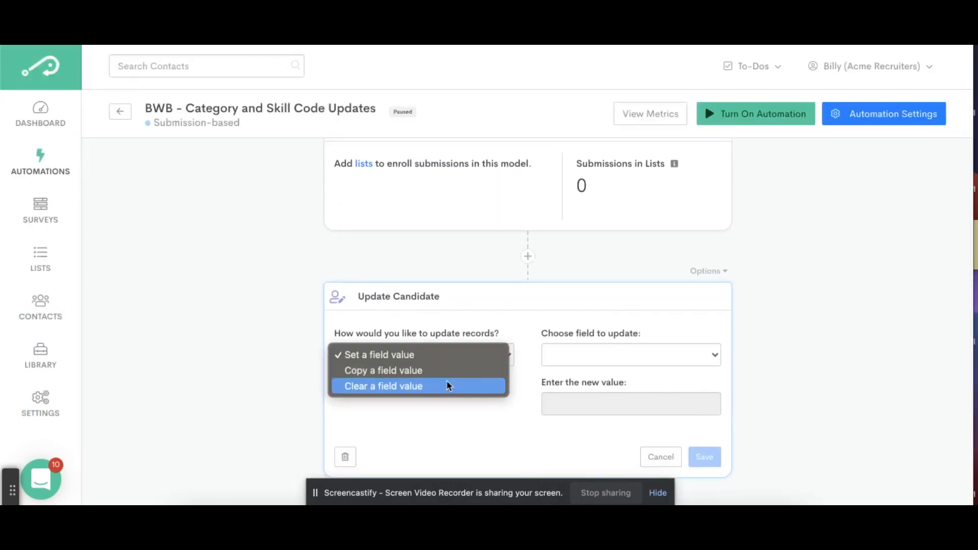
{"action": "left_click", "coordinate": [433, 371]}
{"action": "left_click", "coordinate": [625, 356]}
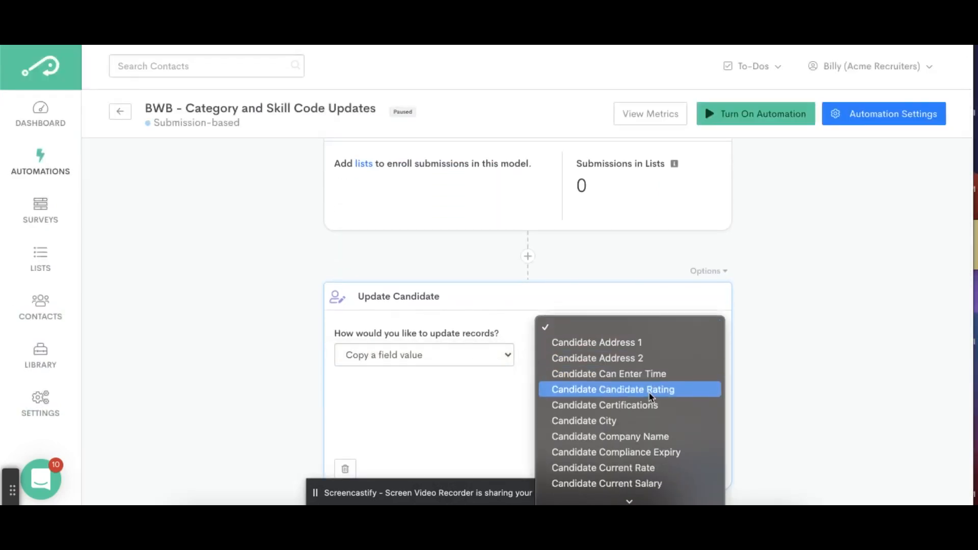
{"action": "scroll", "coordinate": [649, 392], "scroll_direction": "down", "scroll_amount": 4}
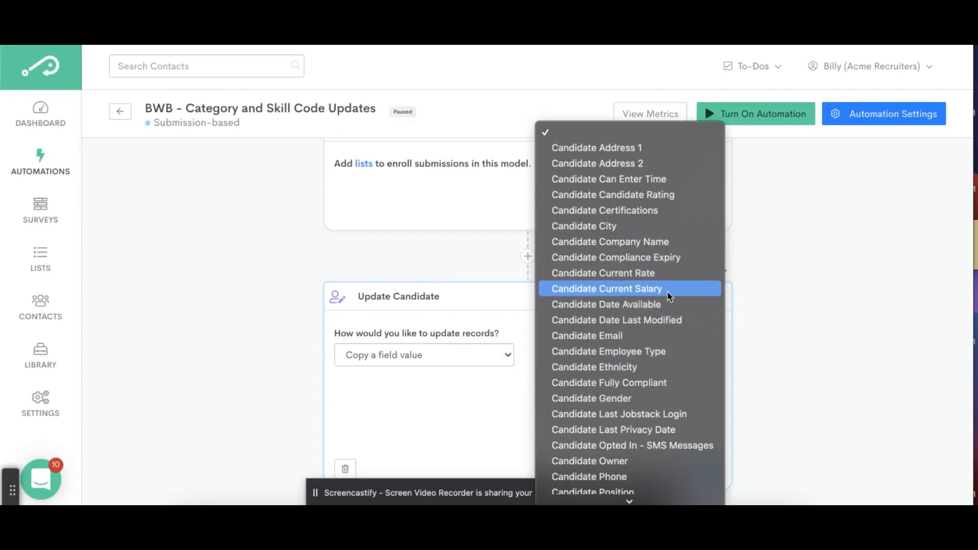
{"action": "scroll", "coordinate": [629, 371], "scroll_direction": "down", "scroll_amount": 2}
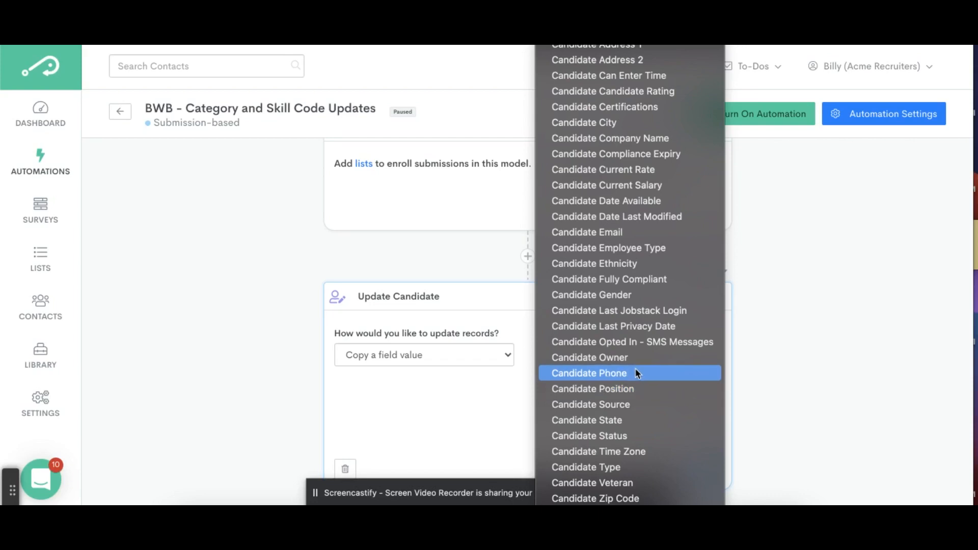
{"action": "left_click", "coordinate": [637, 389]}
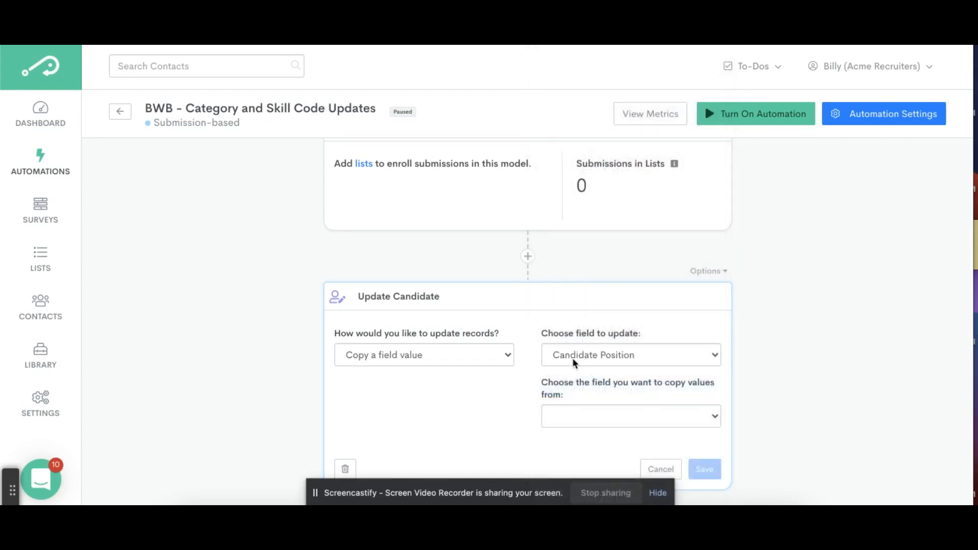
{"action": "left_click", "coordinate": [594, 415]}
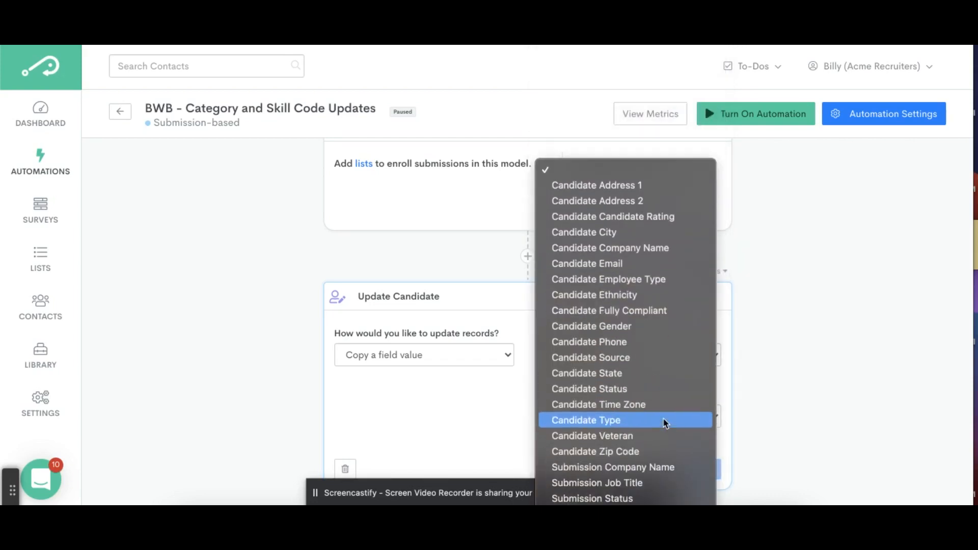
{"action": "left_click", "coordinate": [631, 488]}
{"action": "left_click", "coordinate": [803, 385]}
{"action": "scroll", "coordinate": [805, 380], "scroll_direction": "down", "scroll_amount": 3}
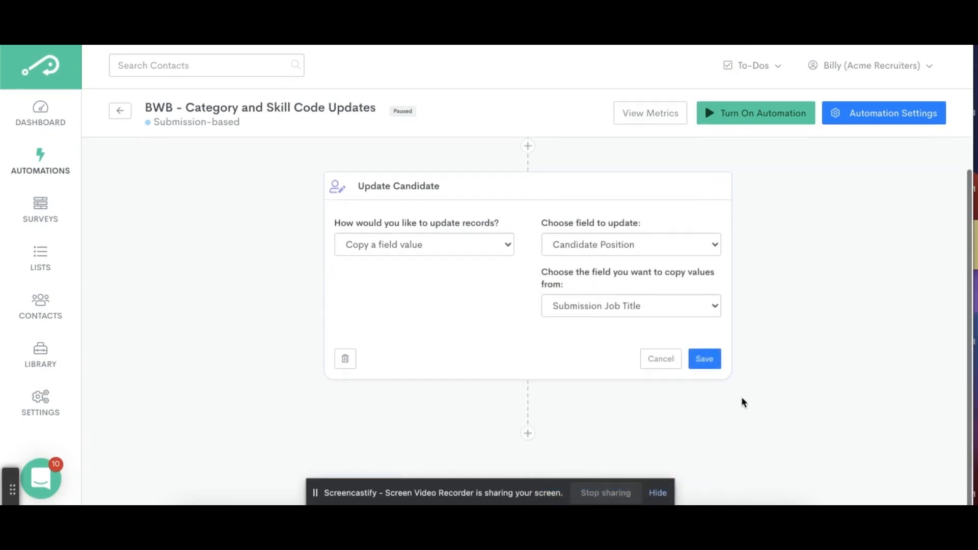
{"action": "left_click", "coordinate": [657, 363]}
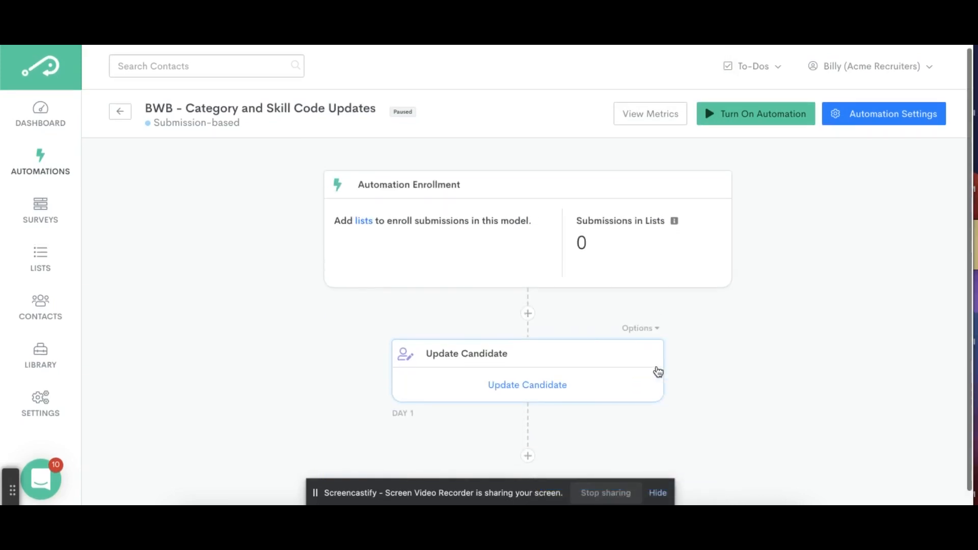
Start a new enrollment list named "Submission Skill/Category Codes" and set its list type to Always Updated
{"action": "left_click", "coordinate": [365, 224]}
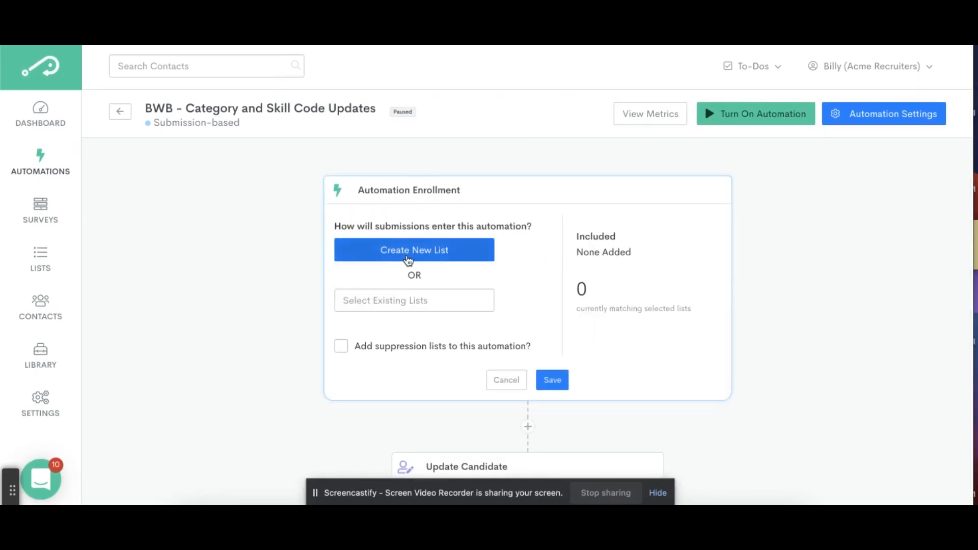
{"action": "left_click", "coordinate": [425, 261]}
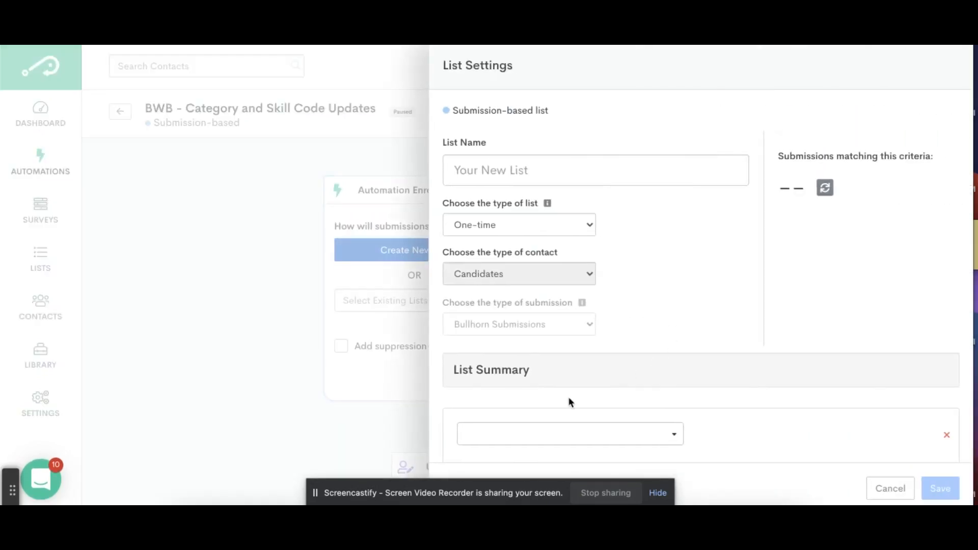
{"action": "left_click", "coordinate": [527, 178]}
{"action": "type", "text": "Submission Skill/Category Codes"}
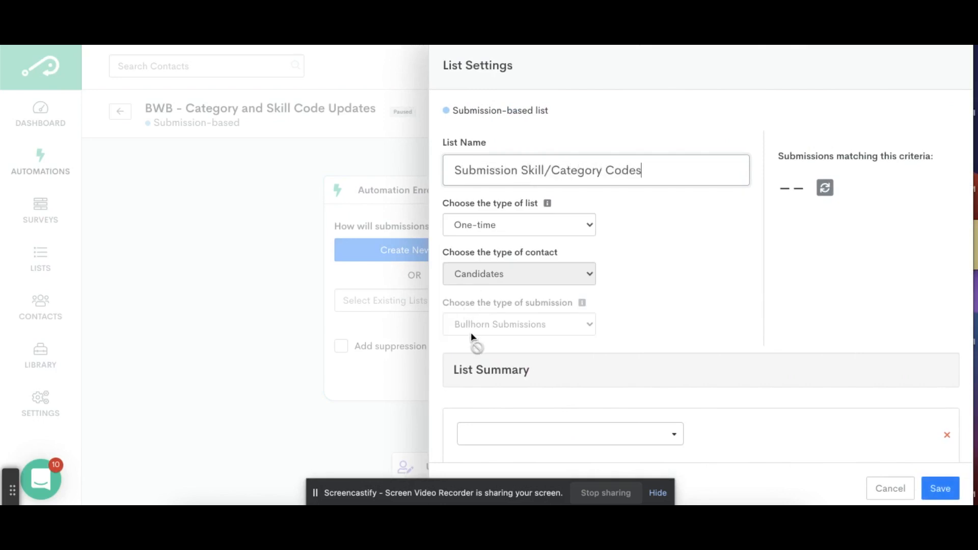
{"action": "left_click", "coordinate": [513, 227]}
{"action": "left_click", "coordinate": [506, 242]}
{"action": "scroll", "coordinate": [595, 317], "scroll_direction": "down", "scroll_amount": 3}
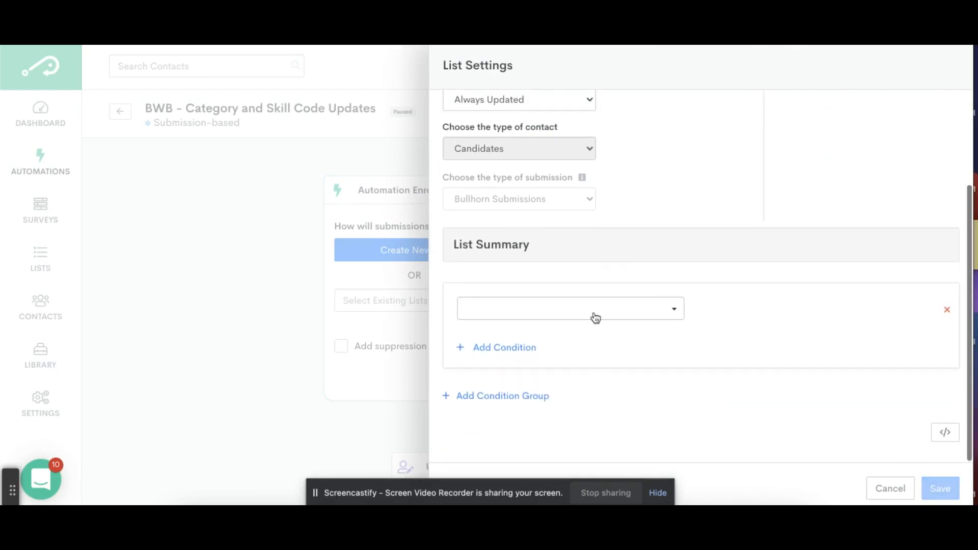
Add the list condition Job Category Is Warehouse, then save the list and the automation enrollment
{"action": "left_click", "coordinate": [595, 317]}
{"action": "type", "text": "job ca"}
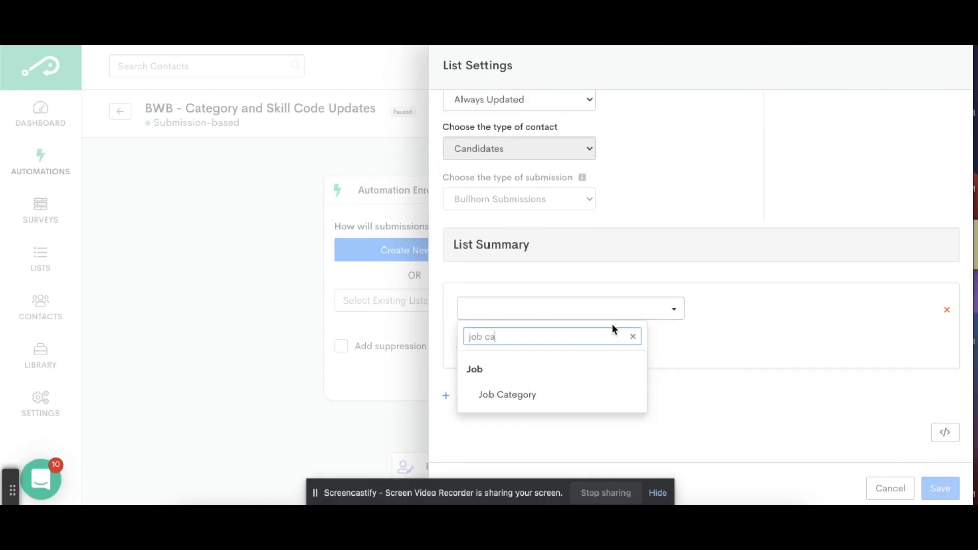
{"action": "left_click", "coordinate": [557, 394]}
{"action": "left_click", "coordinate": [727, 309]}
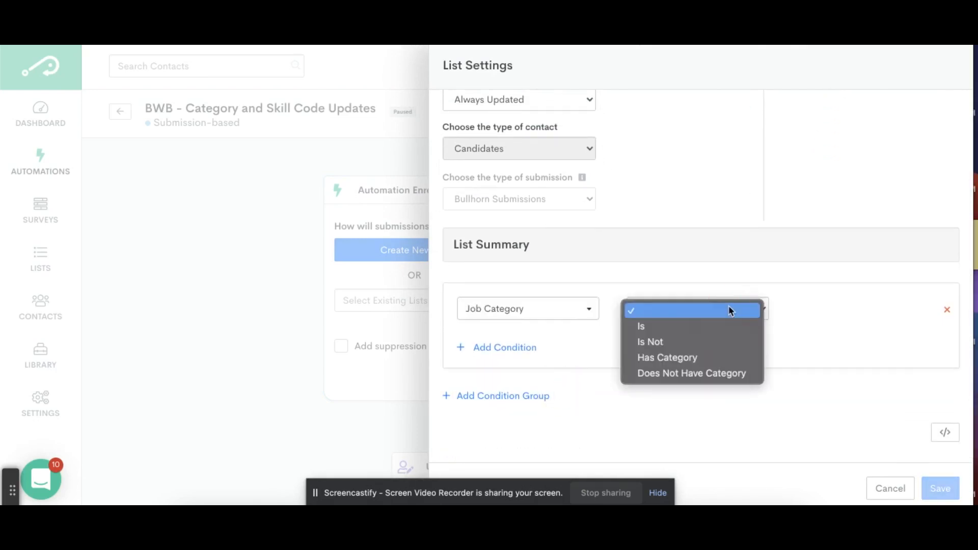
{"action": "left_click", "coordinate": [722, 337]}
{"action": "left_click", "coordinate": [832, 329]}
{"action": "type", "text": "wa"}
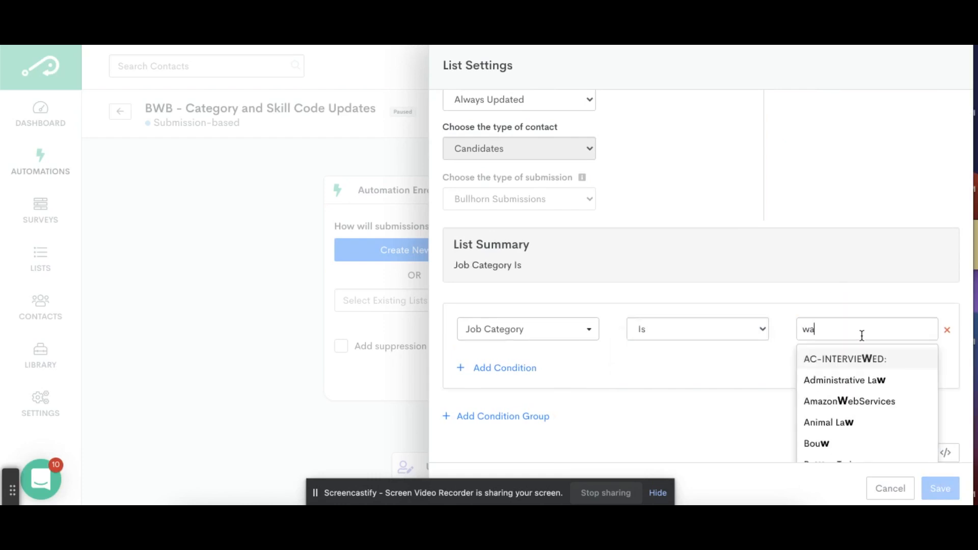
{"action": "type", "text": "rehouse"}
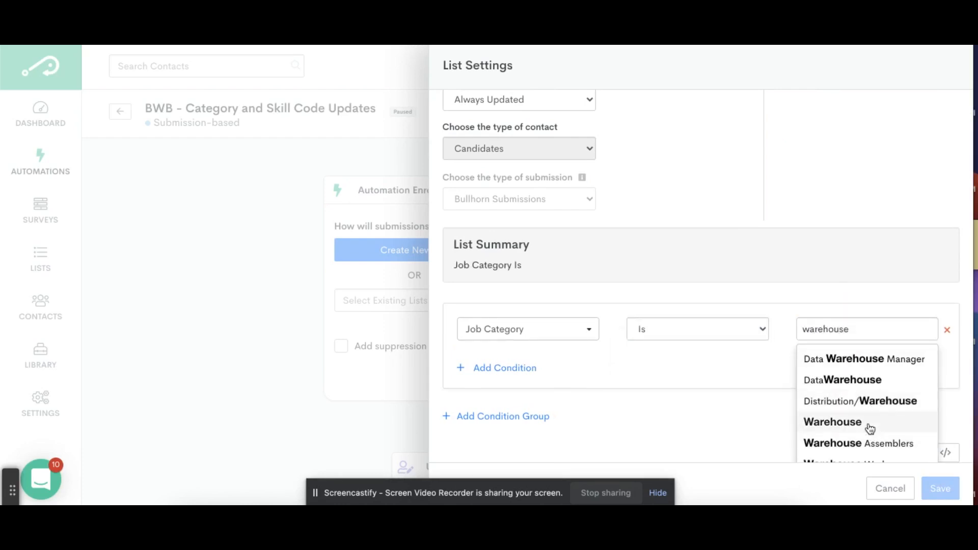
{"action": "left_click", "coordinate": [866, 424]}
{"action": "left_click", "coordinate": [884, 248]}
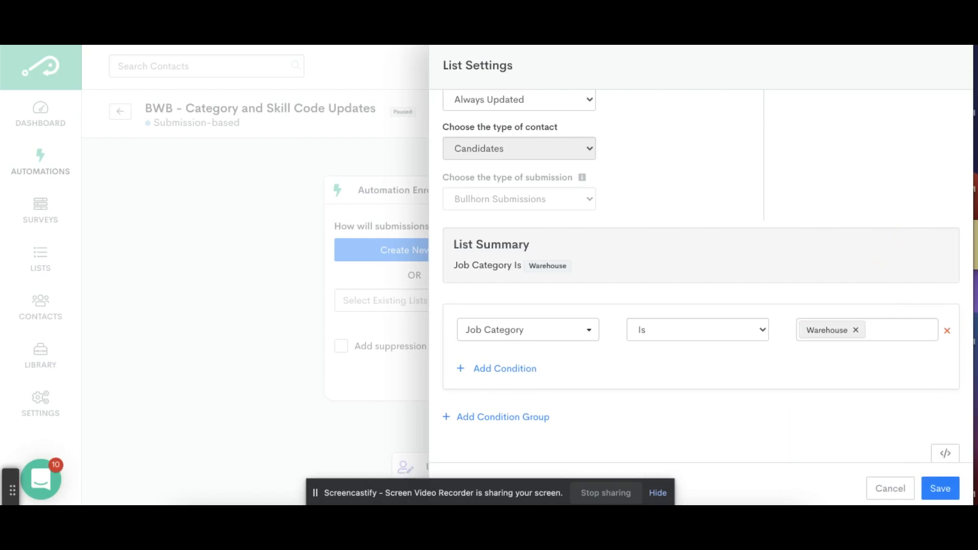
{"action": "left_click", "coordinate": [942, 489]}
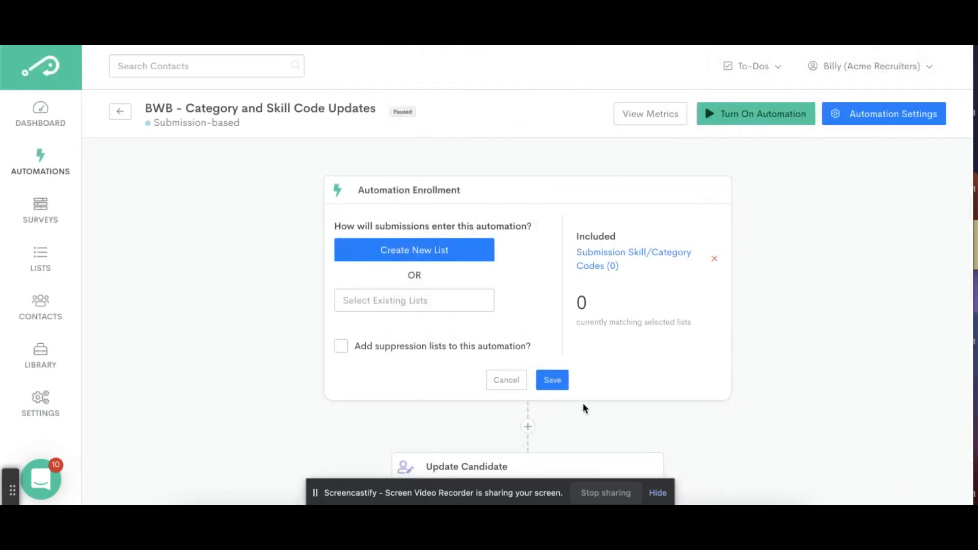
{"action": "left_click", "coordinate": [555, 381]}
Open the Update Candidate step for editing and choose Candidate Categories as the field to update
{"action": "scroll", "coordinate": [754, 384], "scroll_direction": "down", "scroll_amount": 2}
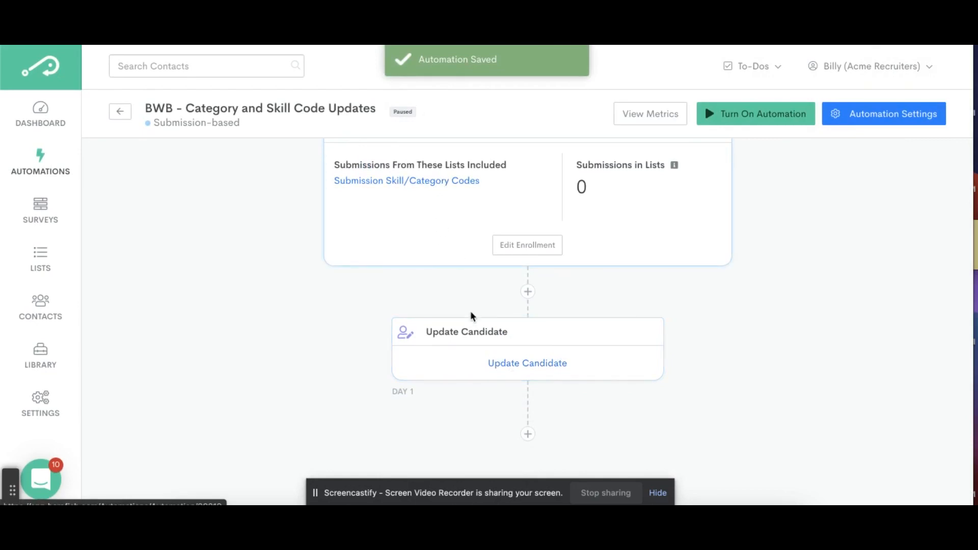
{"action": "left_click", "coordinate": [511, 364]}
{"action": "scroll", "coordinate": [599, 381], "scroll_direction": "down", "scroll_amount": 1}
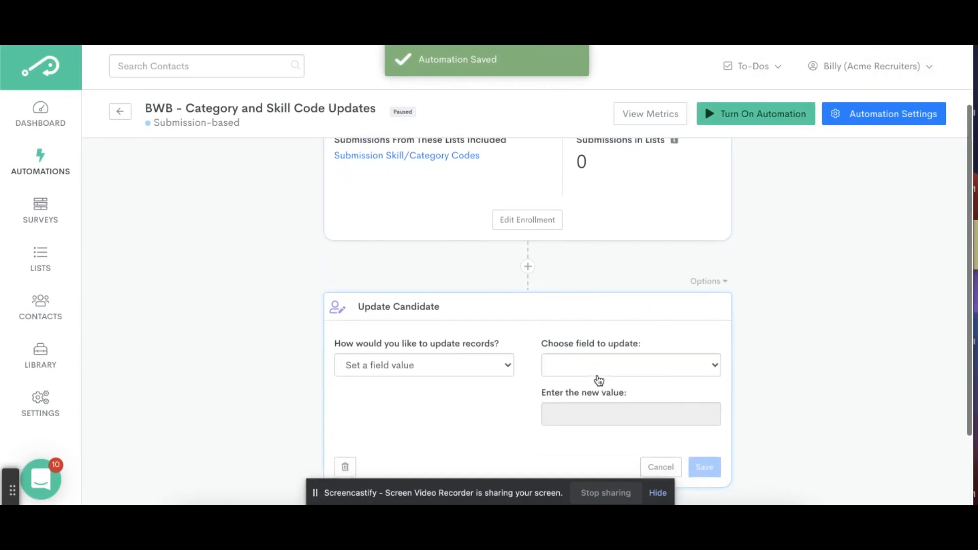
{"action": "left_click", "coordinate": [600, 370]}
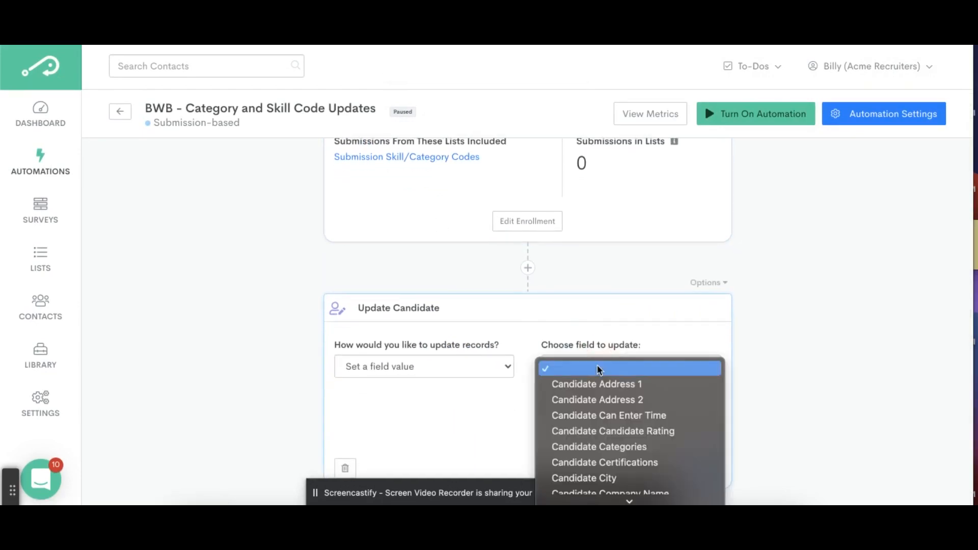
{"action": "left_click", "coordinate": [624, 446]}
Select Warehouse as the new value to add to the existing candidate categories, and save the Update Candidate step
{"action": "scroll", "coordinate": [628, 447], "scroll_direction": "down", "scroll_amount": 2}
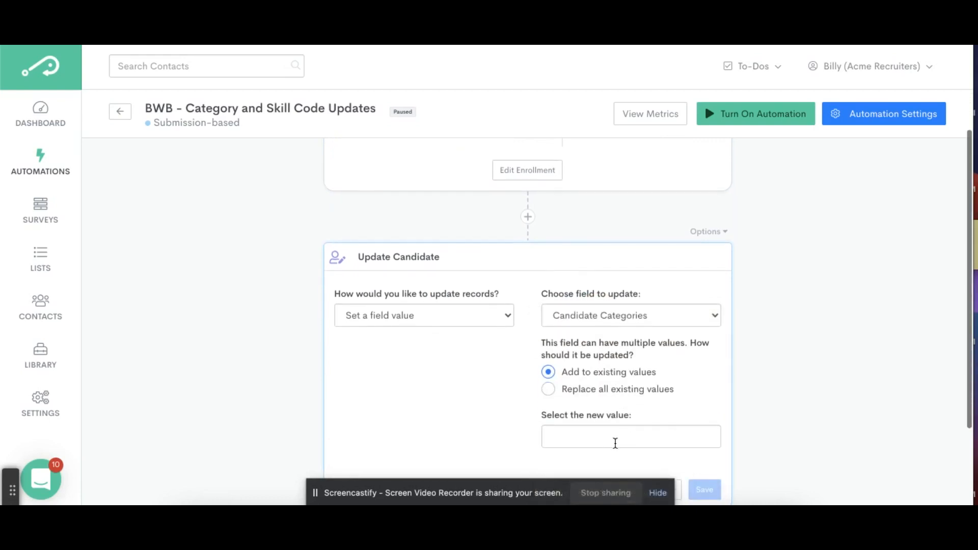
{"action": "left_click", "coordinate": [604, 437]}
{"action": "type", "text": "warehouse"}
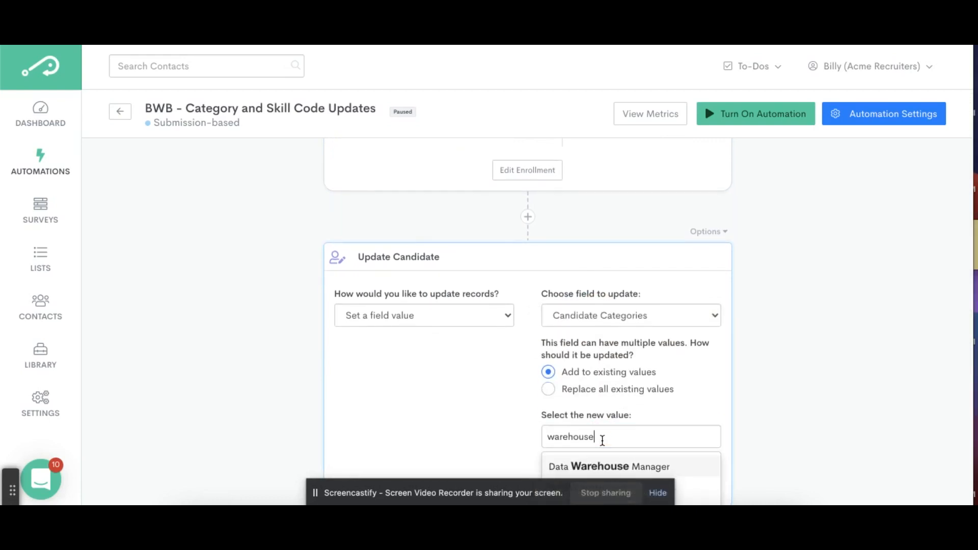
{"action": "scroll", "coordinate": [604, 440], "scroll_direction": "down", "scroll_amount": 5}
{"action": "left_click", "coordinate": [603, 402]}
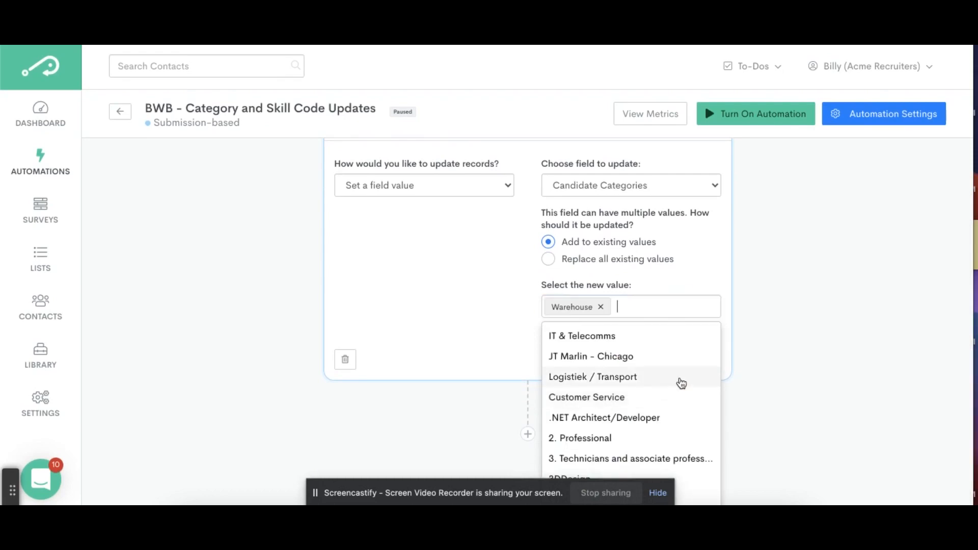
{"action": "left_click", "coordinate": [820, 348]}
{"action": "left_click", "coordinate": [701, 365]}
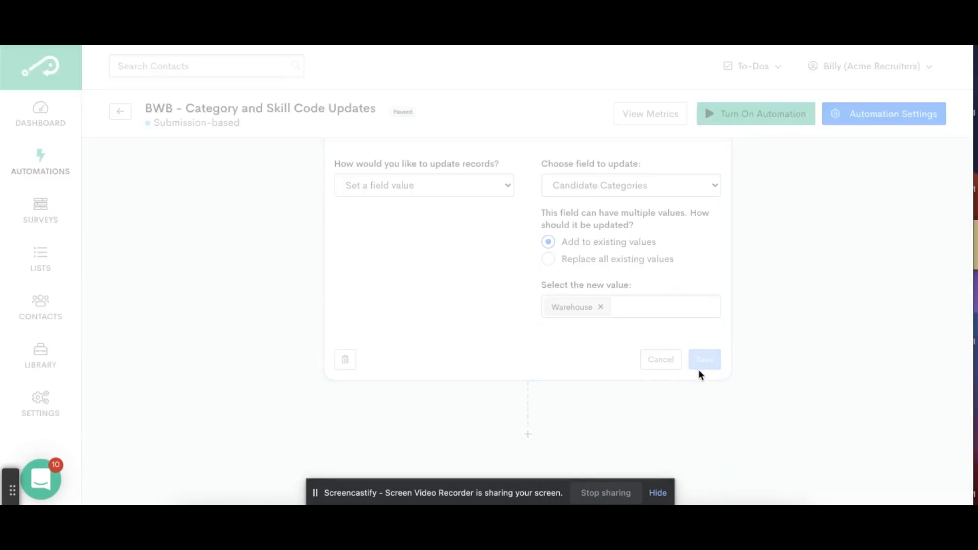